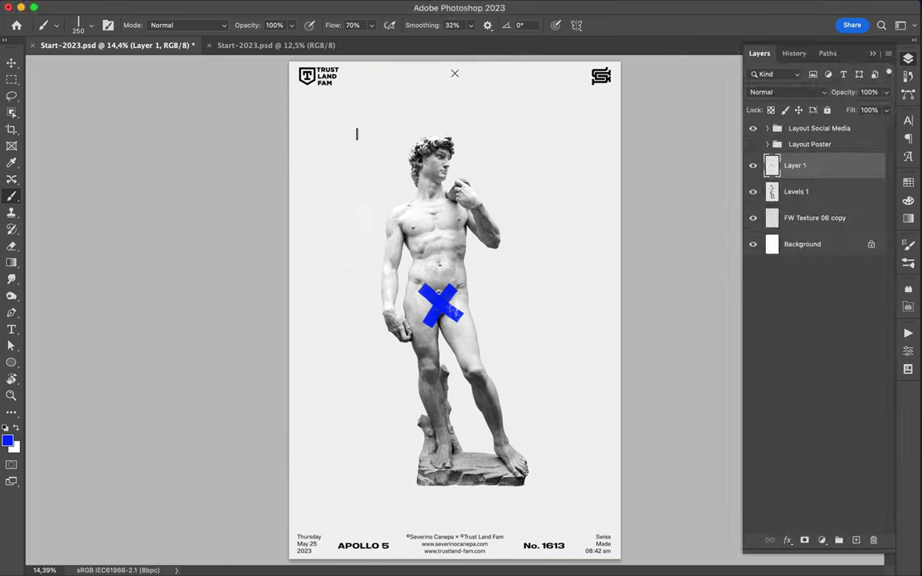
# Brush the letters D, A, V, I, D in large blue strokes across the top.
pyautogui.moveTo(316, 104)
pyautogui.mouseDown()
pyautogui.moveTo(316, 255)
pyautogui.moveTo(348, 112)
pyautogui.moveTo(304, 101)
pyautogui.mouseUp()
pyautogui.moveTo(368, 252)
pyautogui.mouseDown()
pyautogui.moveTo(385, 120)
pyautogui.moveTo(404, 255)
pyautogui.mouseUp()
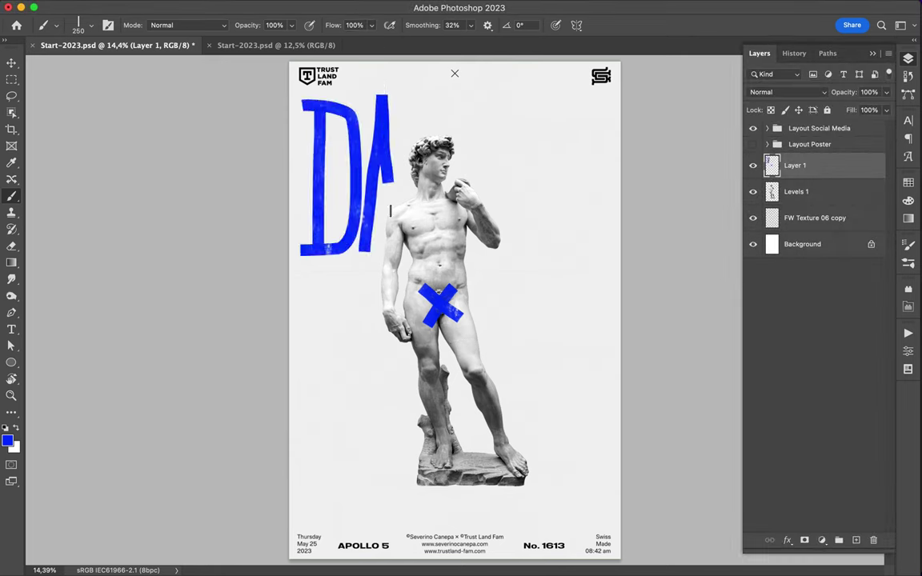
pyautogui.moveTo(393, 94)
pyautogui.mouseDown()
pyautogui.moveTo(416, 255)
pyautogui.moveTo(426, 102)
pyautogui.moveTo(445, 254)
pyautogui.mouseUp()
pyautogui.moveTo(472, 96)
pyautogui.mouseDown()
pyautogui.moveTo(488, 254)
pyautogui.moveTo(481, 100)
pyautogui.mouseUp()
# Marquee-select the DAVID lettering, cut and paste it to its own layer, and shift it right.
pyautogui.press('v')
pyautogui.press('m')
pyautogui.moveTo(292, 83); pyautogui.dragTo(541, 269)
pyautogui.hotkey('ctrl', 'x')
pyautogui.hotkey('ctrl', 'v')
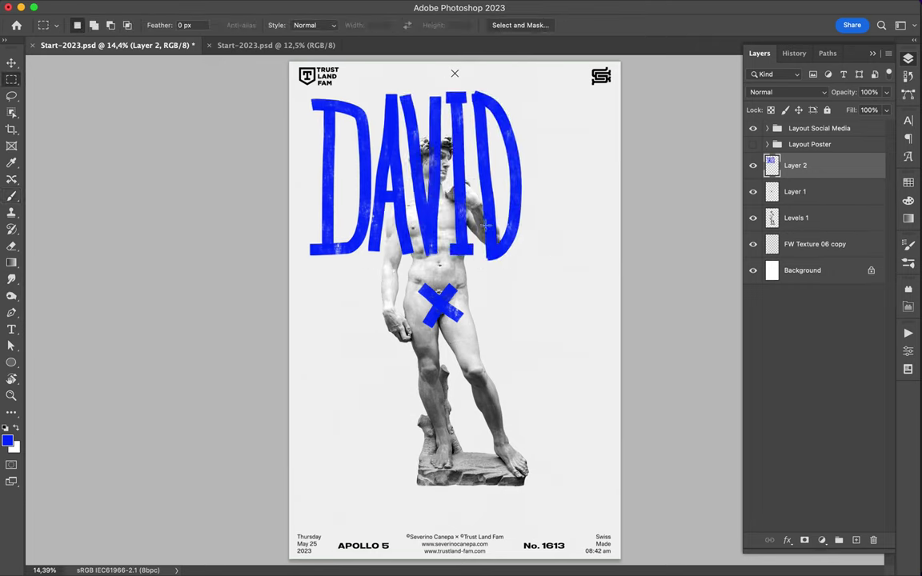
pyautogui.press('v')
pyautogui.moveTo(485, 227); pyautogui.dragTo(513, 226)
# Move the statue and blue X layers together right and down.
pyautogui.click(795, 191)
pyautogui.keyDown('shift'); pyautogui.click(796, 217); pyautogui.keyUp('shift')
pyautogui.moveTo(472, 368); pyautogui.dragTo(488, 387)
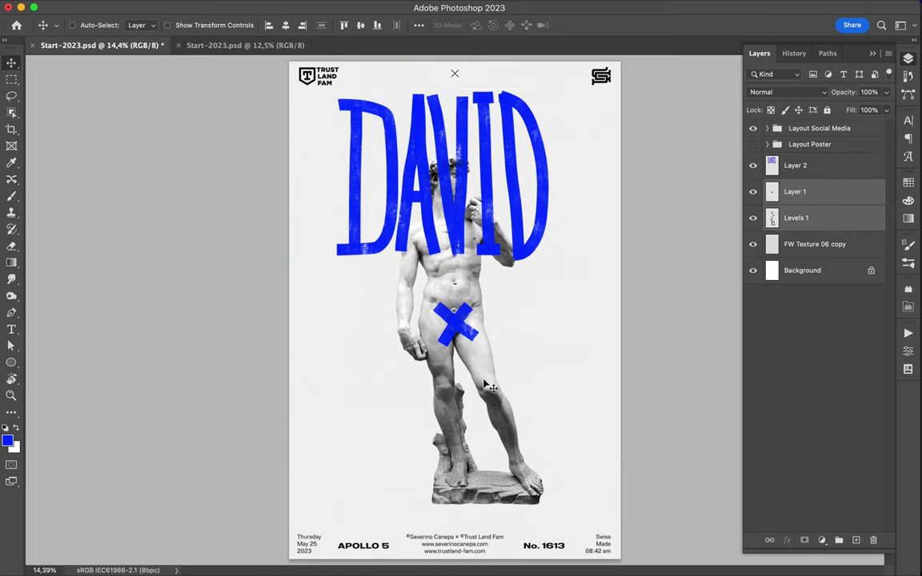
# Add a mask to the DAVID layer, load the statue outline, and pick a hard round brush.
pyautogui.click(794, 165)
pyautogui.click(822, 540)
pyautogui.keyDown('ctrl'); pyautogui.click(772, 192); pyautogui.keyUp('ctrl')
pyautogui.press('b')
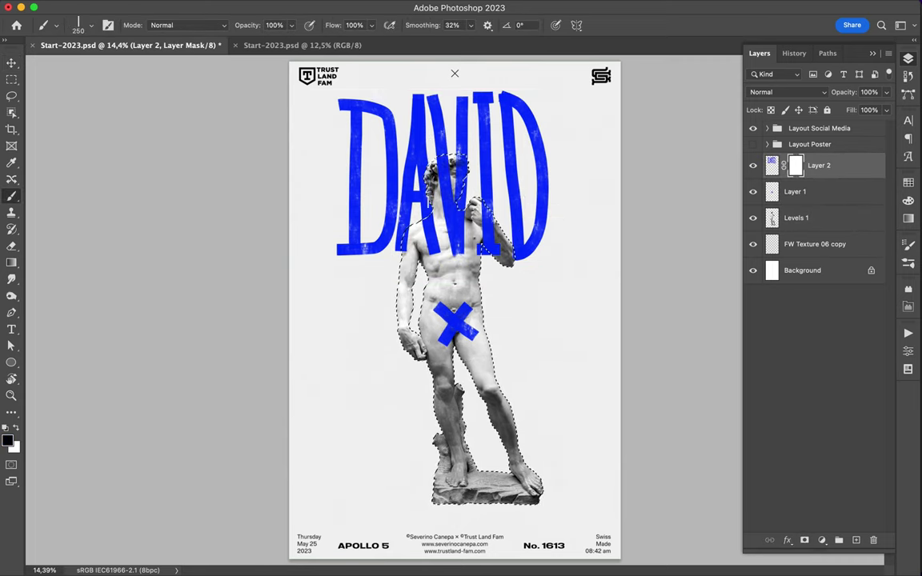
pyautogui.scroll(2, 464, 277)
pyautogui.rightClick(512, 230)
pyautogui.scroll(10, 560, 360)
pyautogui.click(556, 321)
pyautogui.press('Return')
pyautogui.scroll(3, 460, 320)
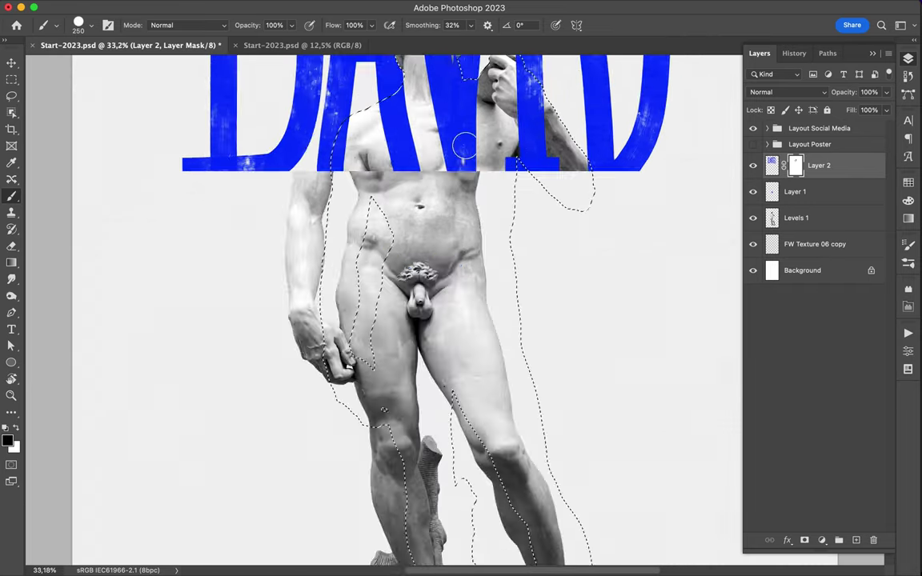
pyautogui.scroll(5, 465, 145)
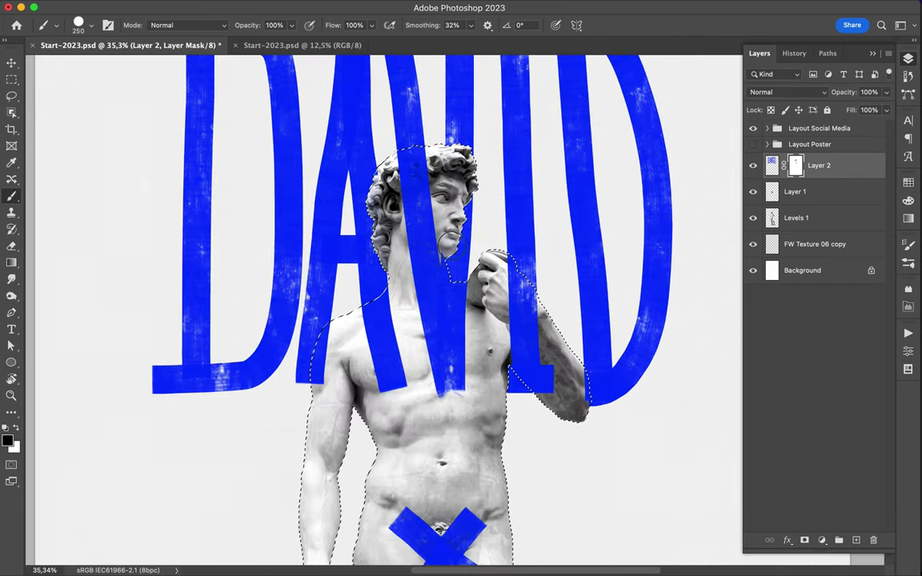
# Nudge the DAVID lettering slightly, reload the statue selection, and target the DAVID mask.
pyautogui.press('v')
pyautogui.click(771, 165)
pyautogui.moveTo(494, 208); pyautogui.dragTo(522, 227)
pyautogui.click(773, 222)
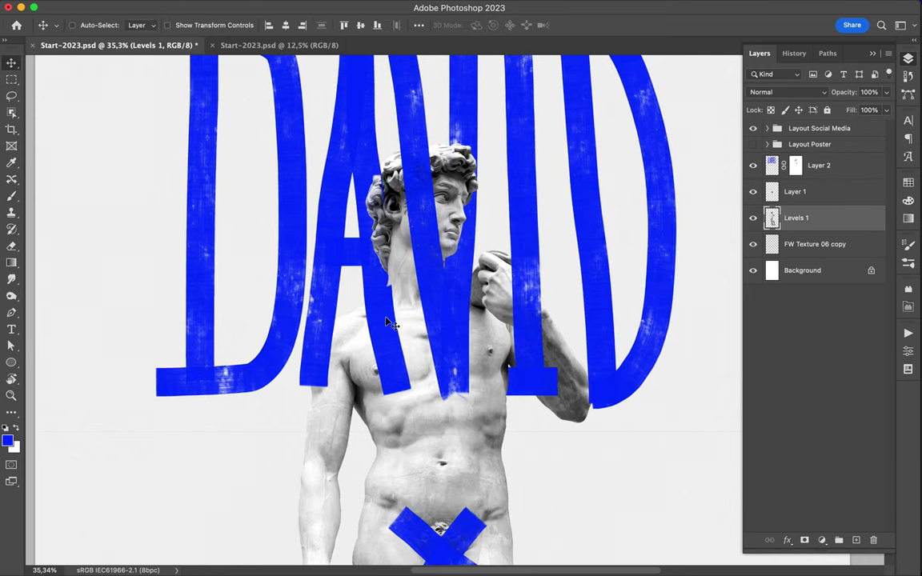
pyautogui.press('b')
pyautogui.keyDown('ctrl'); pyautogui.click(773, 222); pyautogui.keyUp('ctrl')
pyautogui.click(796, 164)
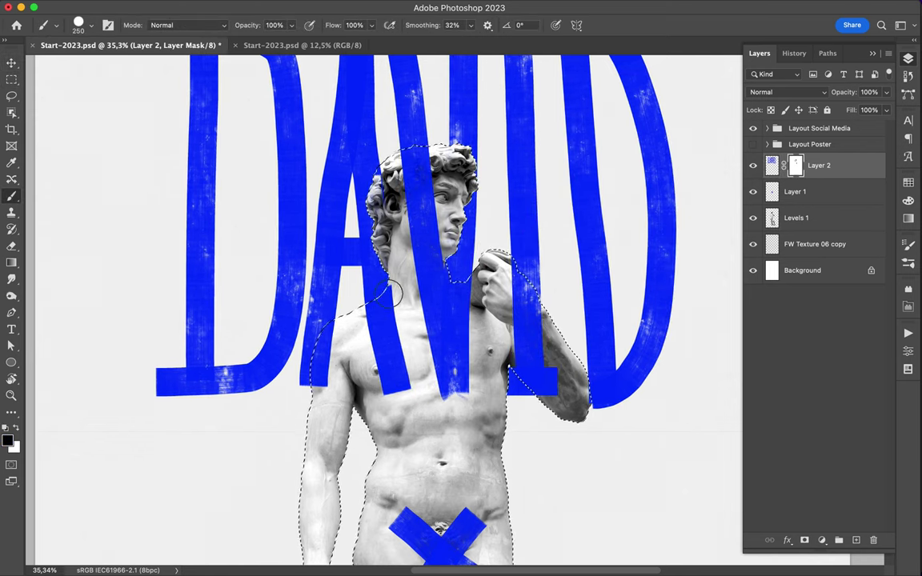
# Deselect the statue outline, save the poster, and fit it in view.
pyautogui.scroll(-3, 452, 314)
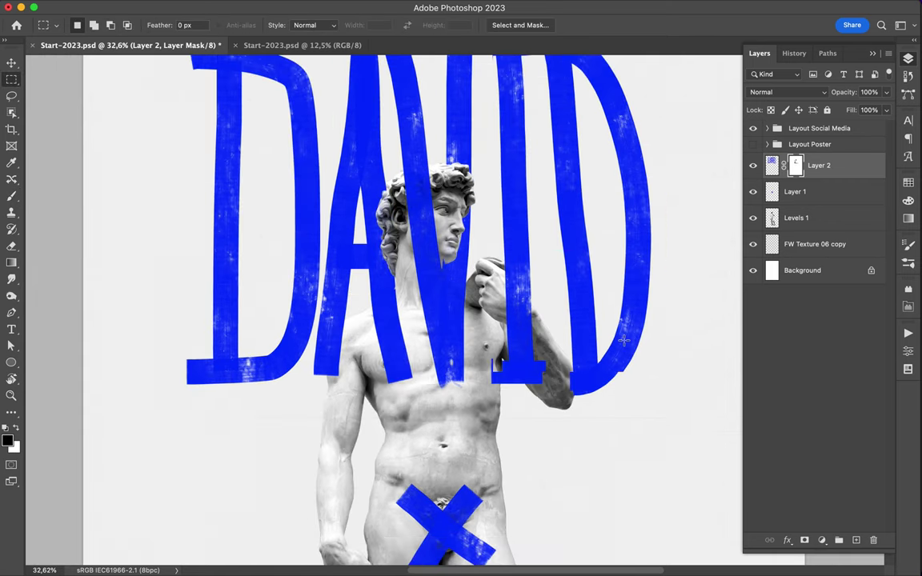
pyautogui.press('m')
pyautogui.hotkey('ctrl', 'd')
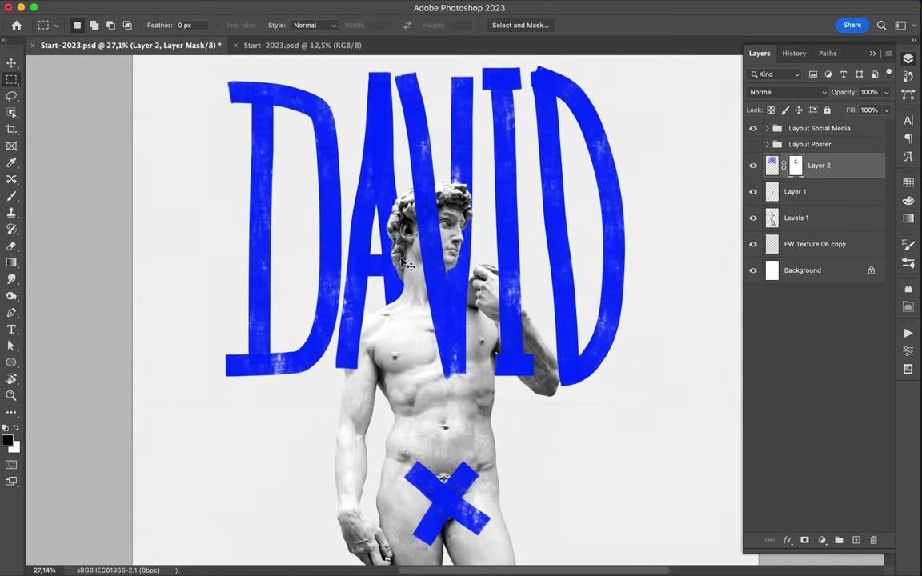
pyautogui.hotkey('ctrl', 's')
pyautogui.hotkey('ctrl', '0')
# Choose the 32 px Round Hog Day brush and add a new empty layer.
pyautogui.press('b')
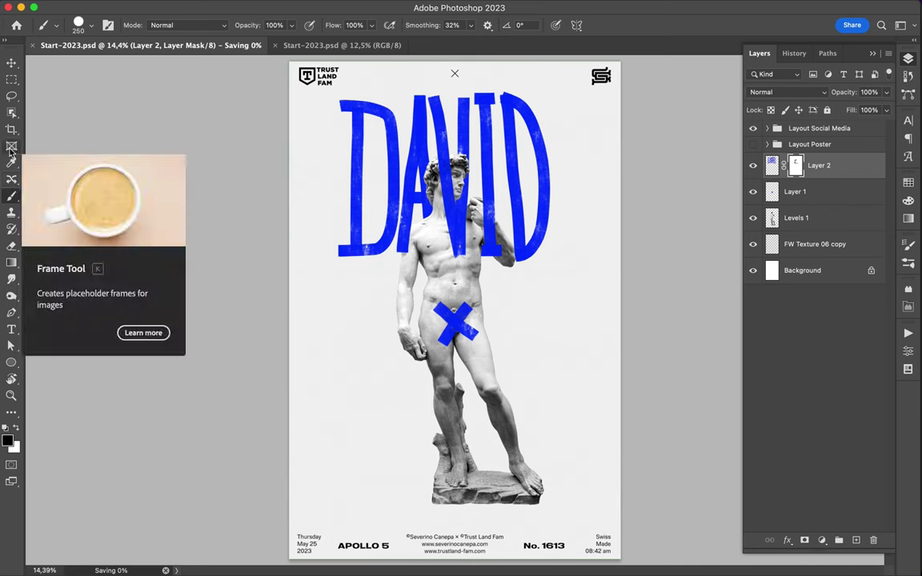
pyautogui.click(91, 25)
pyautogui.scroll(-5, 99, 240)
pyautogui.scroll(-2, 99, 240)
pyautogui.click(106, 330)
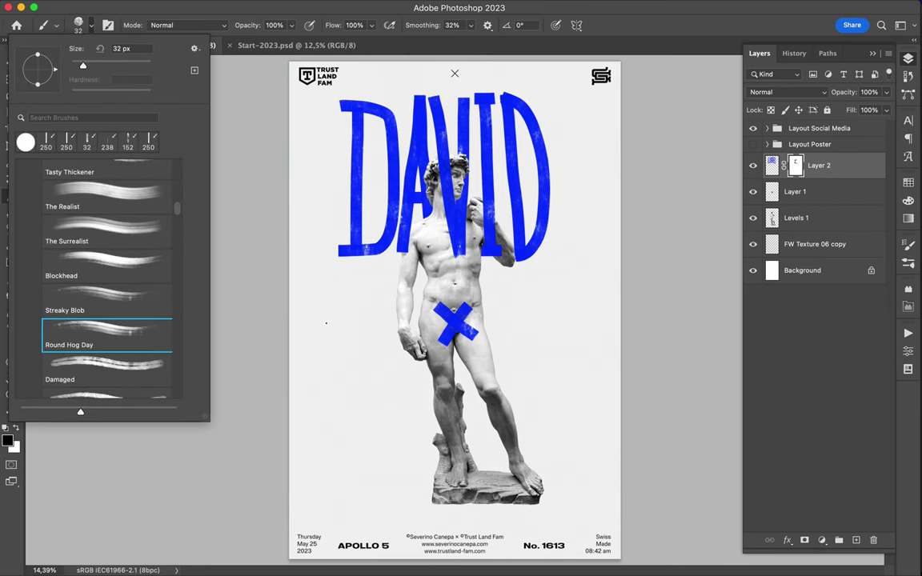
pyautogui.scroll(3, 321, 302)
pyautogui.press('Escape')
pyautogui.hotkey('ctrl', 'shift', 'alt', 'n')
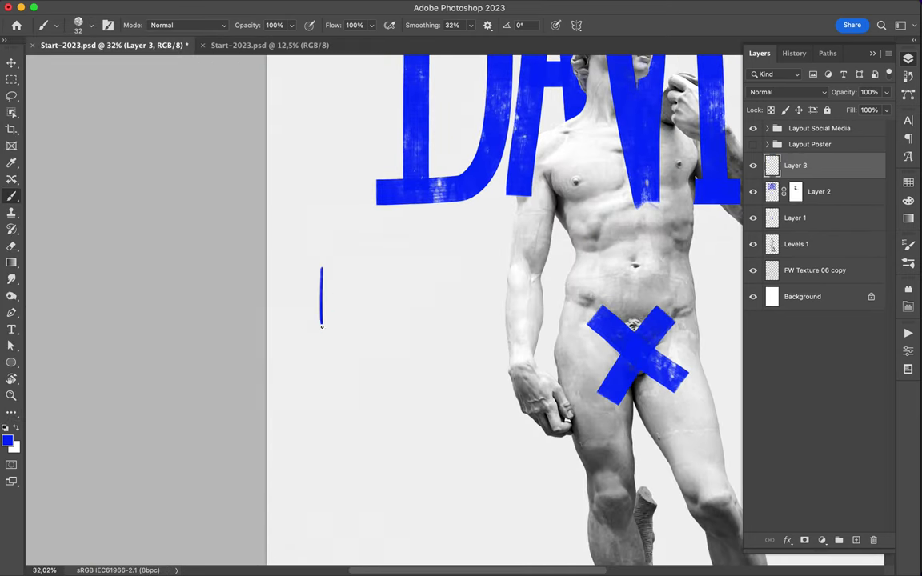
# Brush SOMEONE in thin blue strokes left of the statue, undoing stray and misshapen strokes.
pyautogui.moveTo(360, 320); pyautogui.dragTo(347, 225)
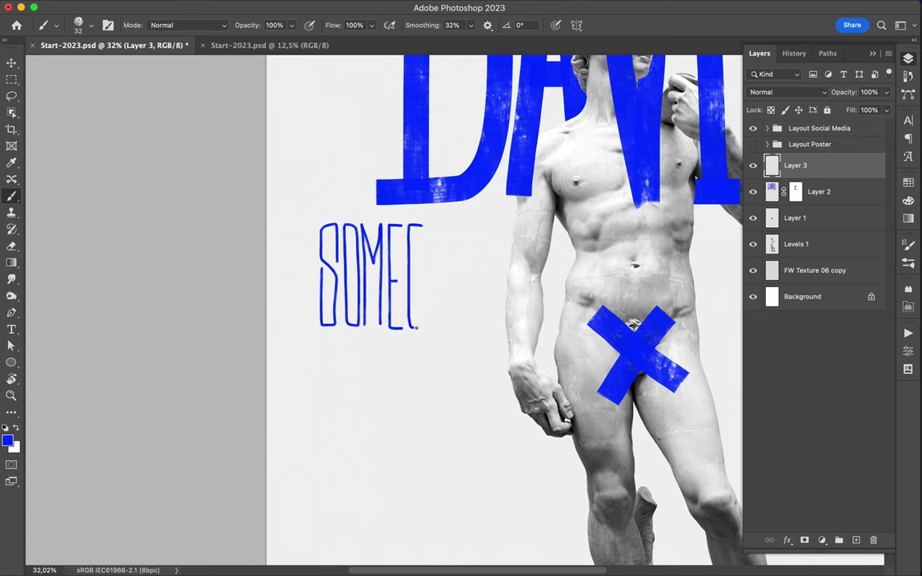
pyautogui.press('super+z')
pyautogui.press('super+z')
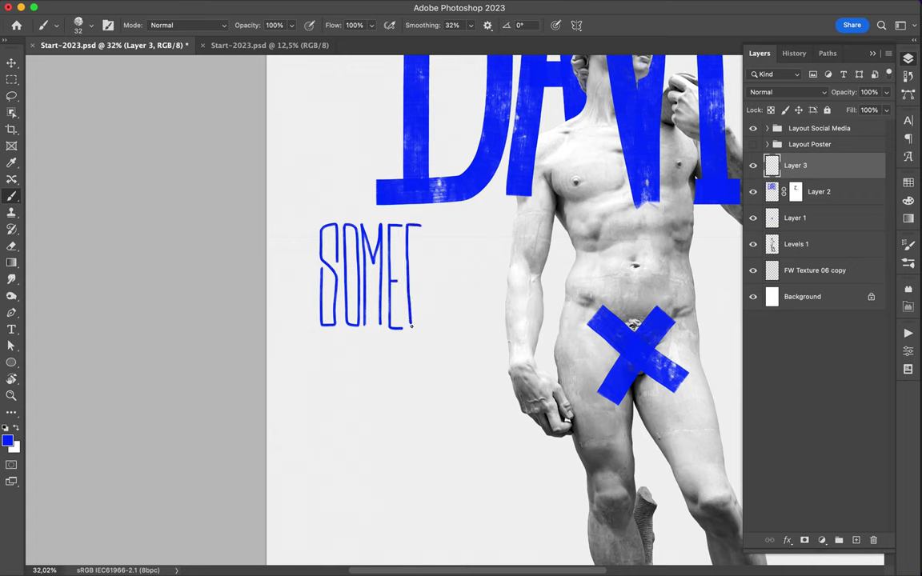
pyautogui.press('super+z')
pyautogui.moveTo(443, 302); pyautogui.dragTo(442, 220)
pyautogui.moveTo(450, 282); pyautogui.dragTo(464, 318)
pyautogui.press('super+z')
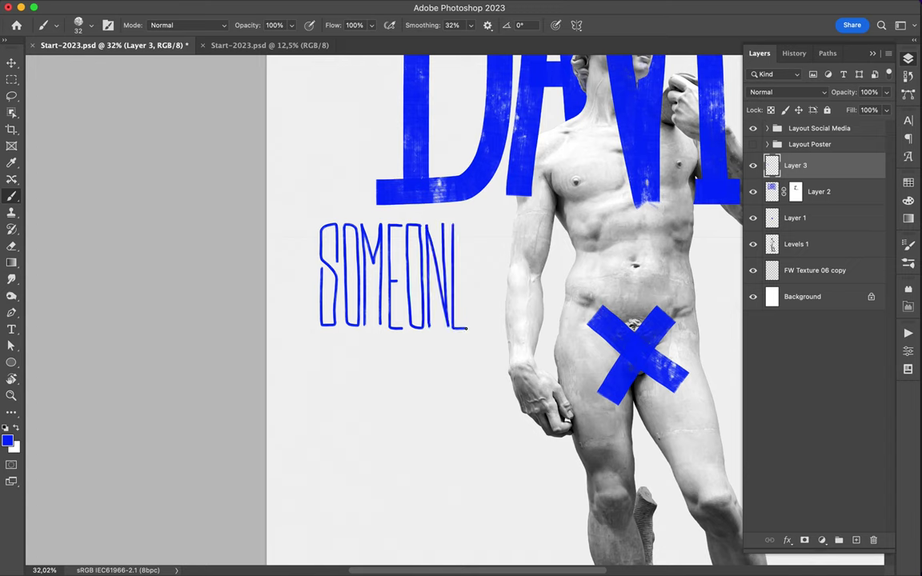
pyautogui.click(79, 25)
pyautogui.scroll(3, 105, 240)
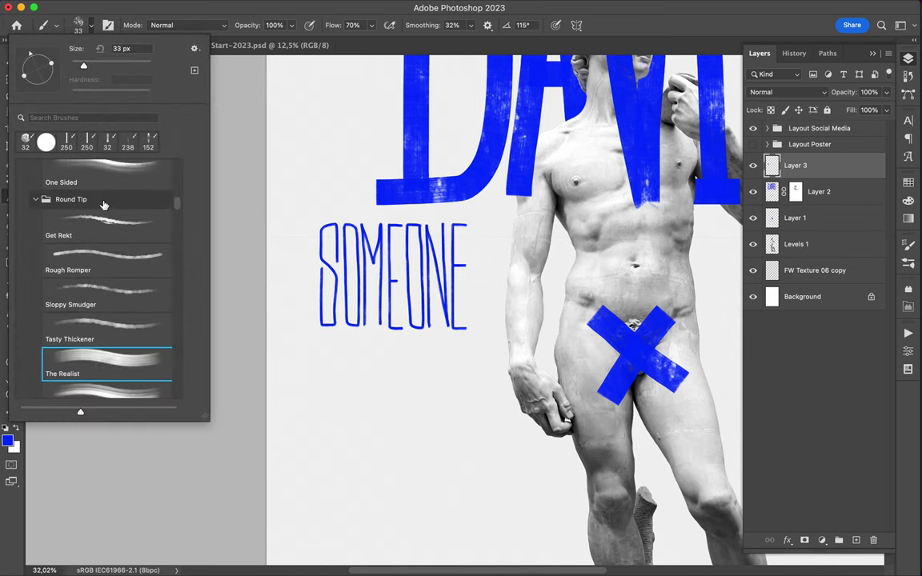
# Paint chunky blue GET on a new layer below SOMEONE and move it down slightly.
pyautogui.scroll(-3, 104, 201)
pyautogui.press('Return')
pyautogui.press('super+shift+alt+n')
pyautogui.moveTo(347, 344)
pyautogui.mouseDown()
pyautogui.moveTo(324, 376)
pyautogui.moveTo(352, 401)
pyautogui.moveTo(370, 370)
pyautogui.moveTo(388, 420)
pyautogui.moveTo(422, 423)
pyautogui.mouseUp()
pyautogui.moveTo(384, 343); pyautogui.dragTo(420, 343)
pyautogui.moveTo(388, 374)
pyautogui.mouseDown()
pyautogui.moveTo(416, 375)
pyautogui.moveTo(474, 349)
pyautogui.moveTo(448, 420)
pyautogui.mouseUp()
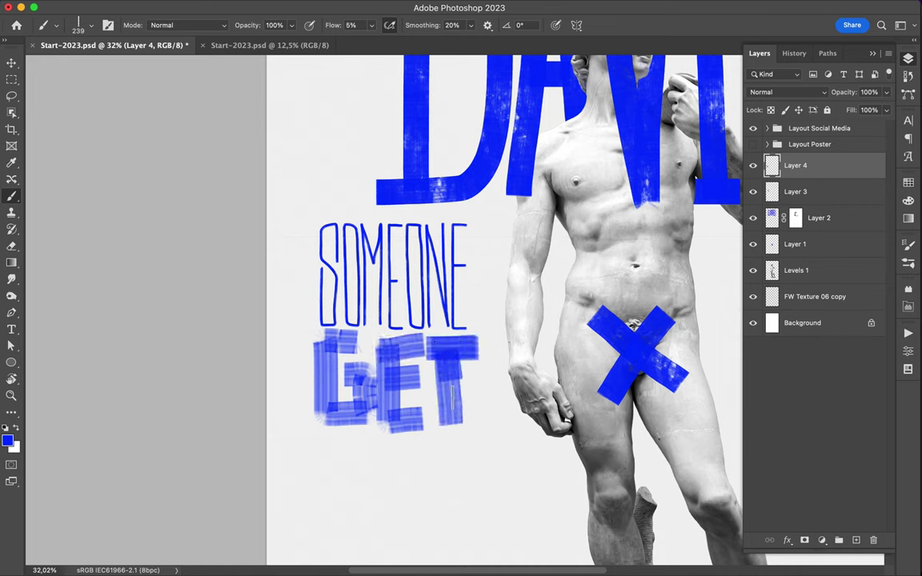
pyautogui.moveTo(390, 421); pyautogui.dragTo(393, 440)
pyautogui.moveTo(352, 352); pyautogui.dragTo(352, 416)
pyautogui.moveTo(337, 333)
pyautogui.mouseDown()
pyautogui.moveTo(336, 428)
pyautogui.moveTo(322, 421)
pyautogui.moveTo(332, 320)
pyautogui.mouseUp()
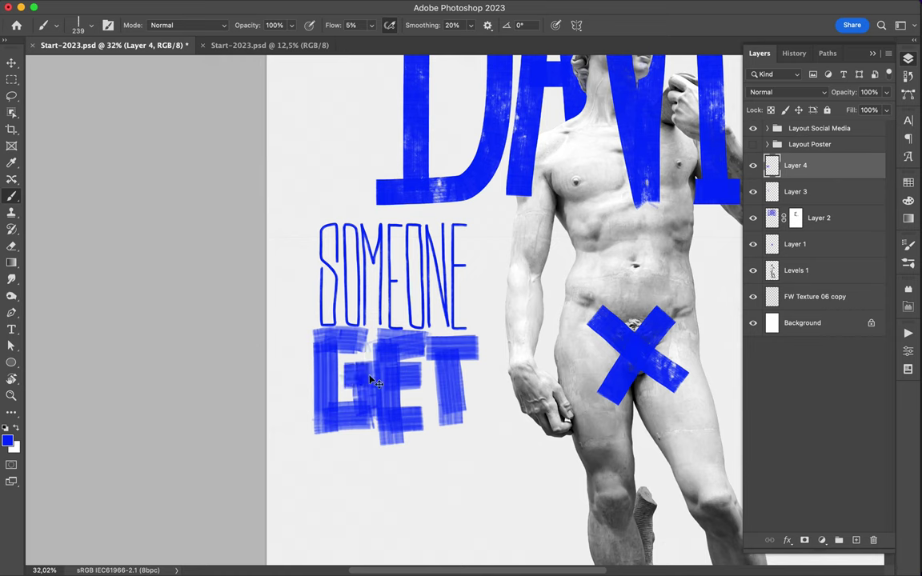
pyautogui.press('v')
pyautogui.moveTo(380, 370); pyautogui.dragTo(381, 376)
# Brush the word FIRED below GET.
pyautogui.press('b')
pyautogui.click(77, 25)
pyautogui.scroll(-5, 96, 240)
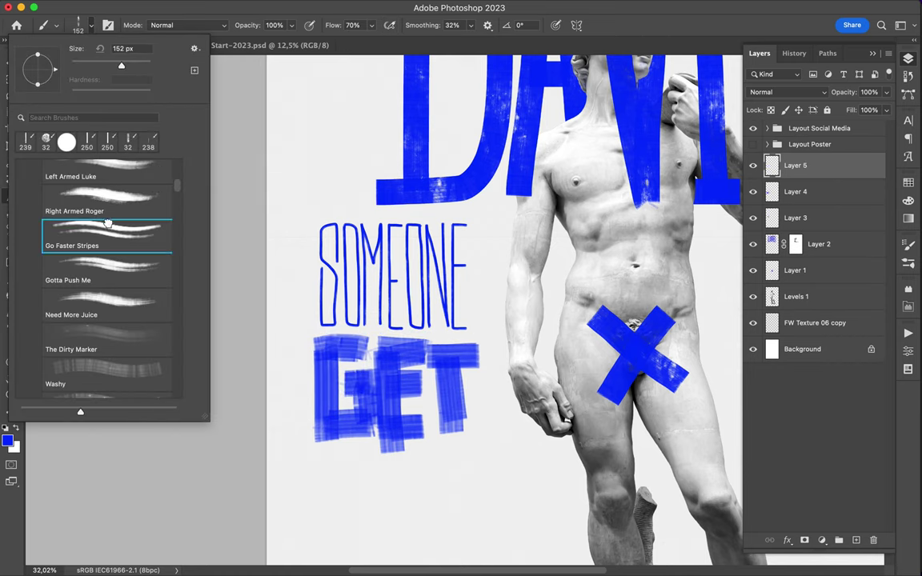
pyautogui.scroll(-5, 328, 288)
pyautogui.moveTo(324, 319); pyautogui.dragTo(325, 352)
pyautogui.moveTo(319, 297); pyautogui.dragTo(365, 277)
pyautogui.moveTo(321, 318); pyautogui.dragTo(346, 310)
pyautogui.moveTo(343, 308)
pyautogui.mouseDown()
pyautogui.moveTo(344, 352)
pyautogui.moveTo(364, 352)
pyautogui.moveTo(383, 327)
pyautogui.moveTo(416, 350)
pyautogui.mouseUp()
pyautogui.moveTo(419, 294); pyautogui.dragTo(441, 349)
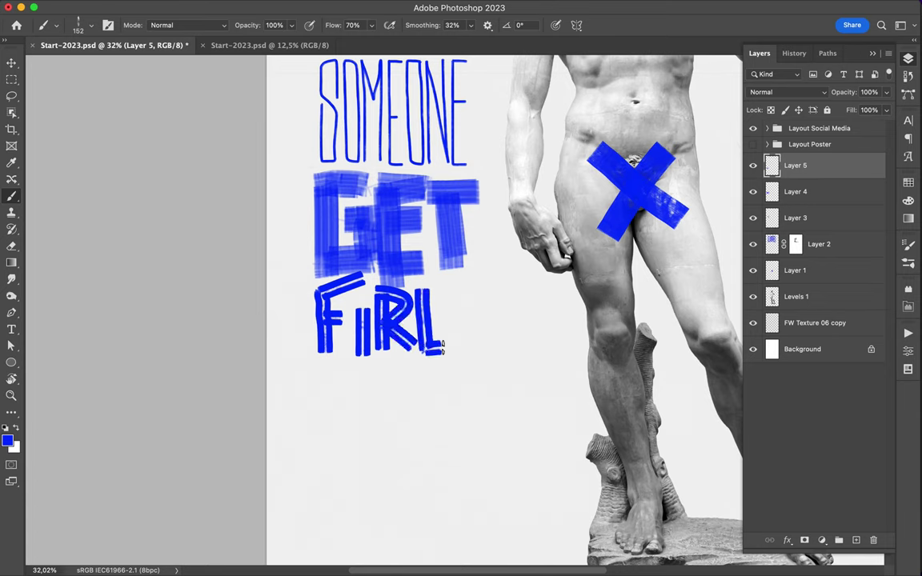
pyautogui.moveTo(452, 292)
pyautogui.mouseDown()
pyautogui.moveTo(453, 352)
pyautogui.moveTo(478, 351)
pyautogui.moveTo(454, 293)
pyautogui.mouseUp()
# Scale FIRED and GET down with free transform and position FIRED under GET.
pyautogui.press('v')
pyautogui.moveTo(397, 317); pyautogui.dragTo(395, 326)
pyautogui.hotkey('ctrl', 't')
pyautogui.moveTo(391, 365); pyautogui.dragTo(396, 354)
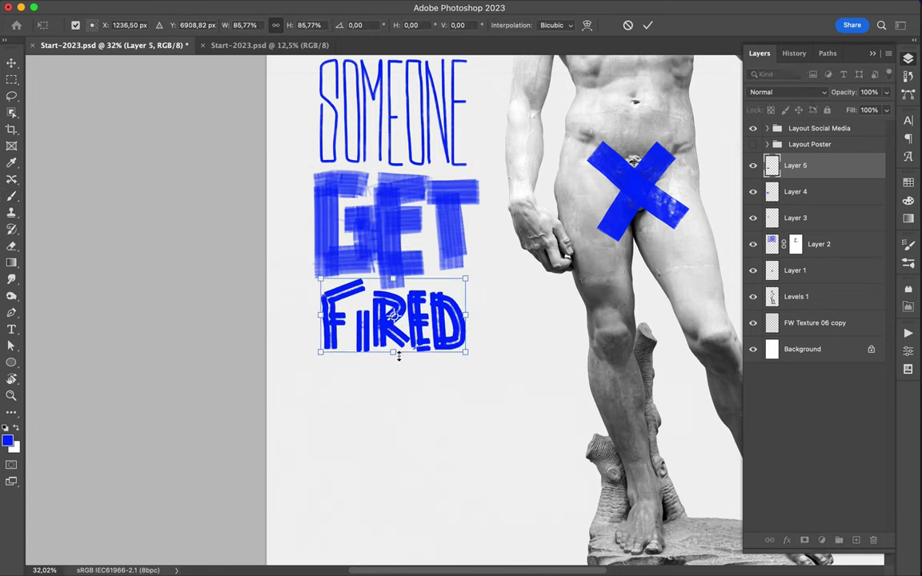
pyautogui.press('Return')
pyautogui.keyDown('ctrl'); pyautogui.click(464, 210); pyautogui.keyUp('ctrl')
pyautogui.hotkey('ctrl', 't')
pyautogui.moveTo(479, 166)
pyautogui.mouseDown()
pyautogui.moveTo(472, 178)
pyautogui.moveTo(477, 171)
pyautogui.mouseUp()
pyautogui.press('Return')
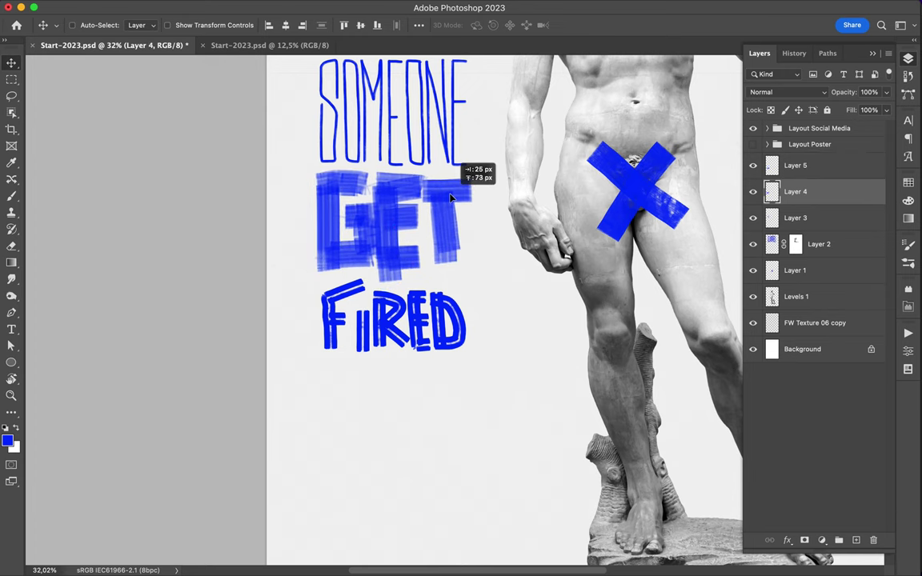
pyautogui.moveTo(417, 325); pyautogui.dragTo(422, 312)
# Group the SOMEONE, GET and FIRED layers and move the group to the lower left.
pyautogui.hotkey('ctrl', '0')
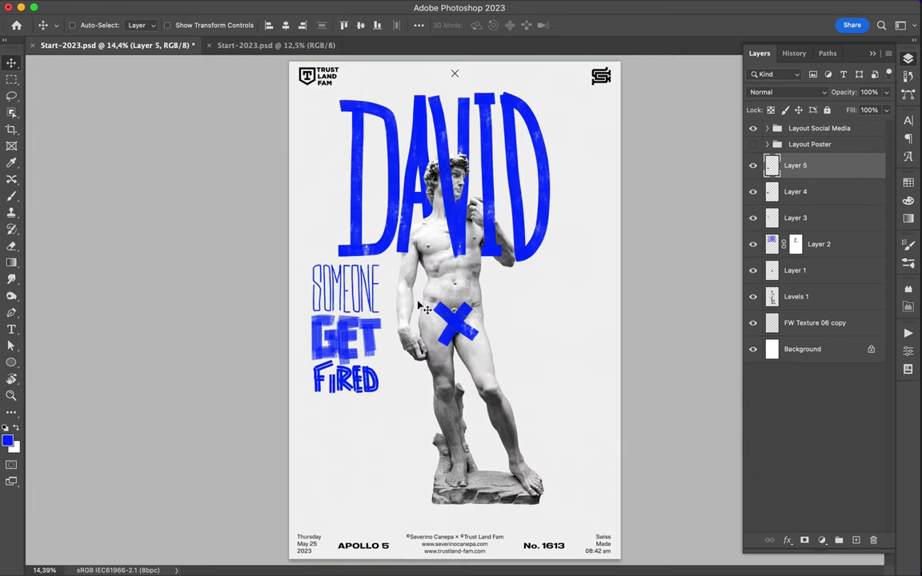
pyautogui.hotkey('ctrl', 'g')
pyautogui.moveTo(383, 277); pyautogui.dragTo(406, 452)
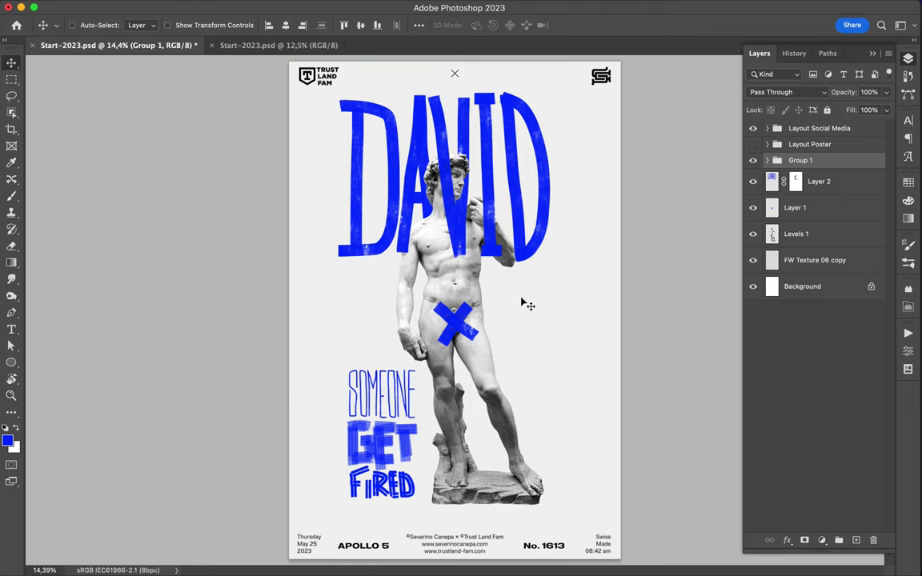
pyautogui.press('b')
pyautogui.scroll(3, 521, 303)
# Select the Need More Juice brush and add a new layer, Layer 6.
pyautogui.click(84, 25)
pyautogui.click(107, 244)
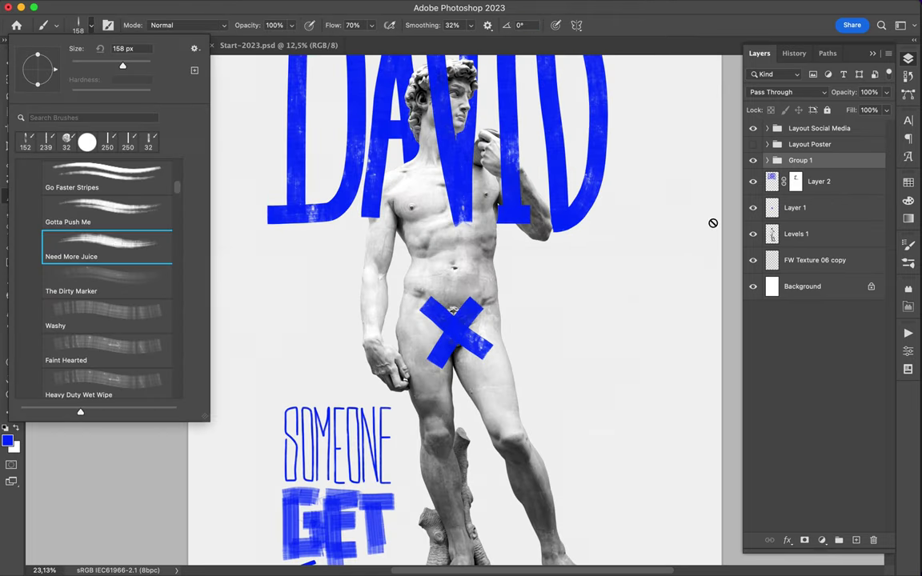
pyautogui.hotkey('ctrl', 'shift', 'alt', 'n')
pyautogui.scroll(3, 448, 240)
# Brush TEMP- beside the statue, undoing and repainting the P.
pyautogui.moveTo(374, 215)
pyautogui.mouseDown()
pyautogui.moveTo(448, 214)
pyautogui.moveTo(413, 261)
pyautogui.moveTo(413, 309)
pyautogui.moveTo(450, 304)
pyautogui.mouseUp()
pyautogui.moveTo(461, 216)
pyautogui.mouseDown()
pyautogui.moveTo(490, 216)
pyautogui.moveTo(464, 308)
pyautogui.moveTo(511, 308)
pyautogui.moveTo(517, 292)
pyautogui.mouseUp()
pyautogui.moveTo(464, 261); pyautogui.dragTo(498, 260)
pyautogui.moveTo(488, 213)
pyautogui.mouseDown()
pyautogui.moveTo(505, 210)
pyautogui.moveTo(463, 318)
pyautogui.mouseUp()
pyautogui.hscroll(5, 506, 206)
pyautogui.moveTo(448, 216)
pyautogui.mouseDown()
pyautogui.moveTo(478, 260)
pyautogui.moveTo(512, 213)
pyautogui.moveTo(506, 322)
pyautogui.mouseUp()
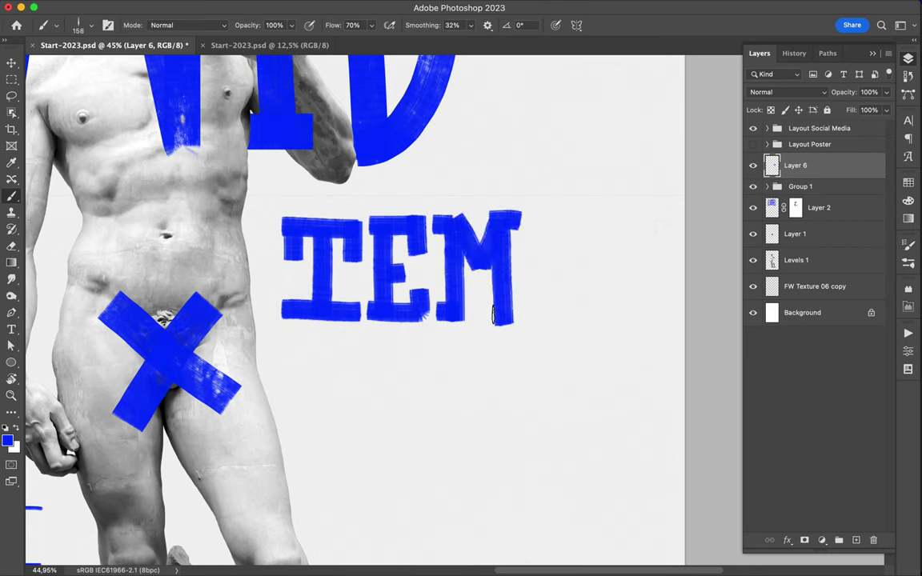
pyautogui.moveTo(529, 212); pyautogui.dragTo(538, 318)
pyautogui.hotkey('ctrl', 'z')
pyautogui.hotkey('ctrl', 'z')
pyautogui.hotkey('ctrl', 'z')
pyautogui.moveTo(545, 215)
pyautogui.mouseDown()
pyautogui.moveTo(562, 313)
pyautogui.moveTo(578, 225)
pyautogui.moveTo(545, 260)
pyautogui.mouseUp()
pyautogui.hotkey('ctrl', 'z')
pyautogui.moveTo(530, 215)
pyautogui.mouseDown()
pyautogui.moveTo(588, 236)
pyautogui.moveTo(560, 258)
pyautogui.mouseUp()
pyautogui.moveTo(617, 265); pyautogui.dragTo(654, 264)
# Brush TATI- on the second line below TEMP-.
pyautogui.moveTo(286, 330)
pyautogui.mouseDown()
pyautogui.moveTo(287, 360)
pyautogui.moveTo(324, 328)
pyautogui.moveTo(360, 328)
pyautogui.moveTo(357, 364)
pyautogui.mouseUp()
pyautogui.moveTo(320, 332)
pyautogui.mouseDown()
pyautogui.moveTo(320, 397)
pyautogui.moveTo(399, 409)
pyautogui.moveTo(415, 330)
pyautogui.moveTo(446, 394)
pyautogui.mouseUp()
pyautogui.moveTo(386, 367); pyautogui.dragTo(427, 367)
pyautogui.moveTo(432, 411); pyautogui.dragTo(471, 411)
pyautogui.moveTo(450, 334)
pyautogui.mouseDown()
pyautogui.moveTo(537, 335)
pyautogui.moveTo(492, 410)
pyautogui.moveTo(537, 411)
pyautogui.mouseUp()
pyautogui.moveTo(547, 336)
pyautogui.mouseDown()
pyautogui.moveTo(607, 336)
pyautogui.moveTo(578, 409)
pyautogui.moveTo(618, 411)
pyautogui.mouseUp()
pyautogui.moveTo(623, 367); pyautogui.dragTo(652, 367)
# Brush ONS on the third line to finish TEMPTATIONS, then fit the poster in view.
pyautogui.scroll(-3, 302, 362)
pyautogui.moveTo(290, 352)
pyautogui.mouseDown()
pyautogui.moveTo(282, 448)
pyautogui.moveTo(352, 445)
pyautogui.mouseUp()
pyautogui.moveTo(350, 445); pyautogui.dragTo(350, 352)
pyautogui.moveTo(280, 352); pyautogui.dragTo(352, 352)
pyautogui.moveTo(368, 442); pyautogui.dragTo(385, 442)
pyautogui.moveTo(373, 349); pyautogui.dragTo(373, 448)
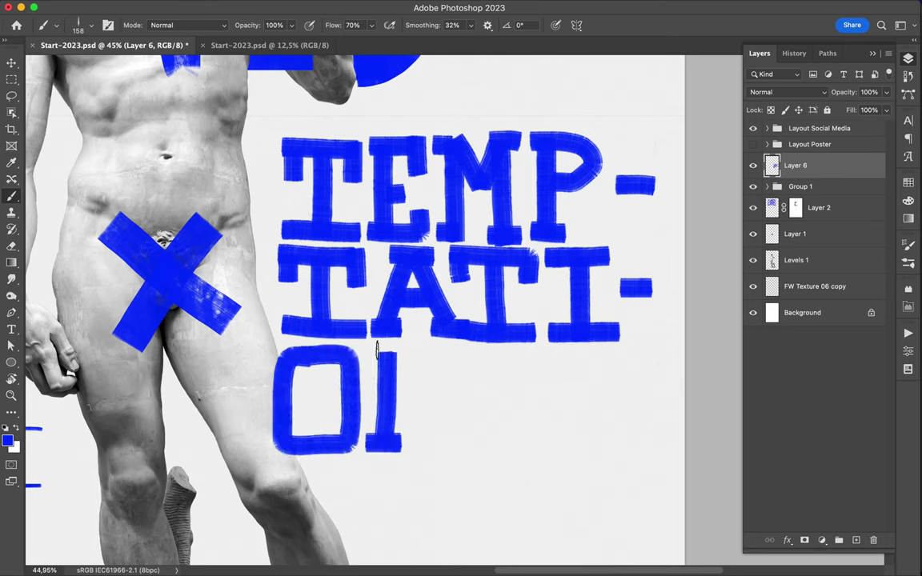
pyautogui.moveTo(377, 350)
pyautogui.mouseDown()
pyautogui.moveTo(424, 444)
pyautogui.moveTo(453, 446)
pyautogui.mouseUp()
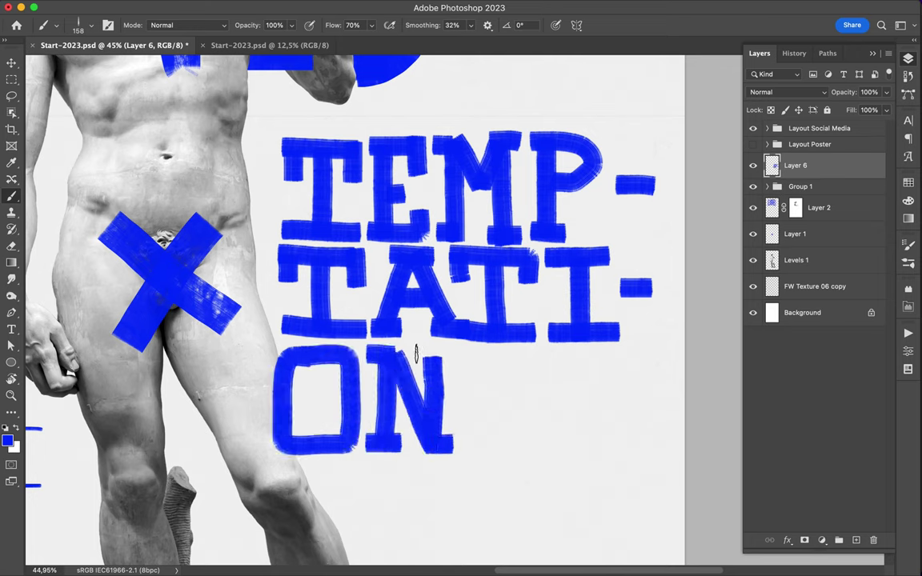
pyautogui.moveTo(448, 350); pyautogui.dragTo(448, 450)
pyautogui.moveTo(466, 404)
pyautogui.mouseDown()
pyautogui.moveTo(467, 444)
pyautogui.moveTo(522, 410)
pyautogui.moveTo(468, 401)
pyautogui.mouseUp()
pyautogui.moveTo(468, 400)
pyautogui.mouseDown()
pyautogui.moveTo(473, 360)
pyautogui.moveTo(529, 358)
pyautogui.moveTo(529, 378)
pyautogui.moveTo(473, 354)
pyautogui.mouseUp()
pyautogui.hotkey('ctrl', '0')
# Shrink and reposition the TEMPTATIONS lettering.
pyautogui.hotkey('ctrl', 't')
pyautogui.press('Return')
pyautogui.press('v')
pyautogui.moveTo(448, 297); pyautogui.dragTo(480, 302)
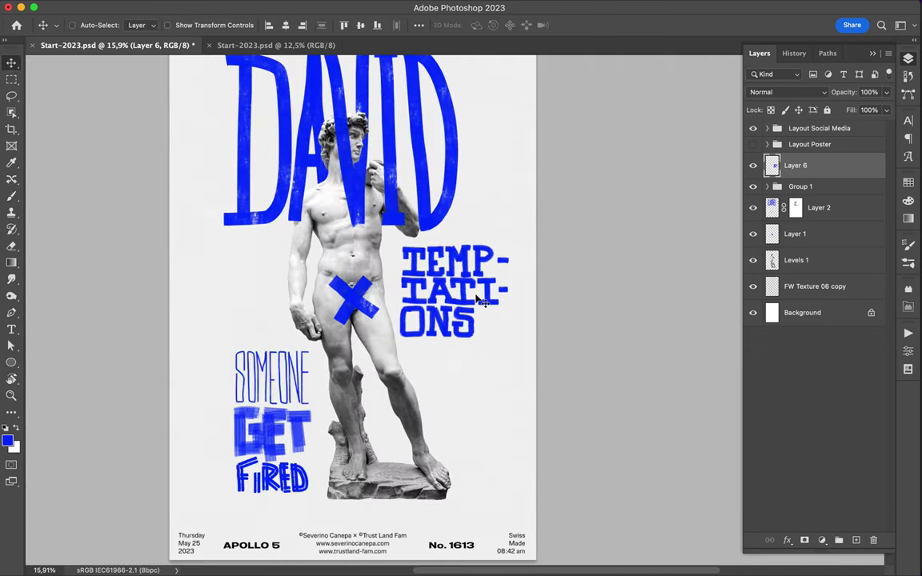
# With the Marky Mark brush, paint three bars and an S left of the X.
pyautogui.press('b')
pyautogui.click(80, 25)
pyautogui.scroll(-5, 107, 264)
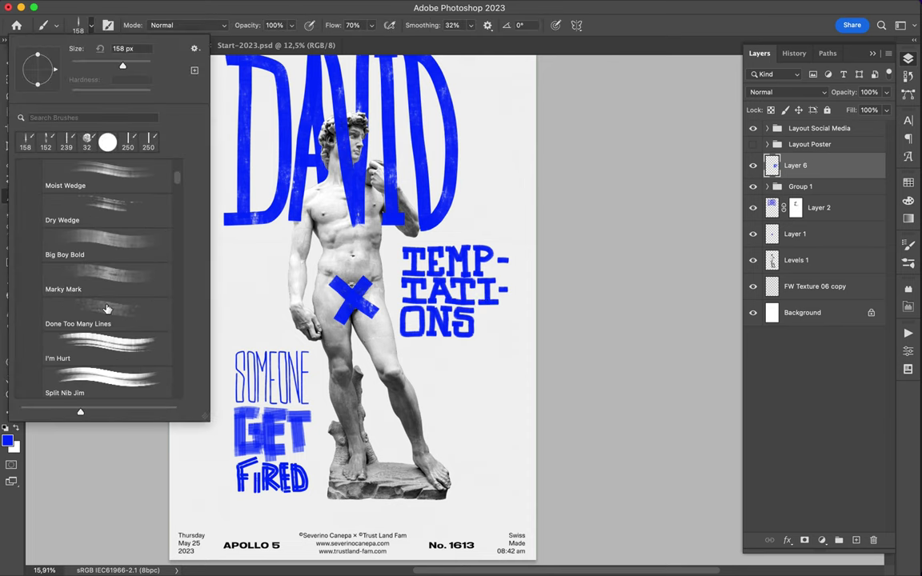
pyautogui.click(106, 280)
pyautogui.scroll(2, 260, 276)
pyautogui.moveTo(279, 266); pyautogui.dragTo(338, 266)
pyautogui.moveTo(279, 298); pyautogui.dragTo(339, 297)
pyautogui.moveTo(276, 323); pyautogui.dragTo(339, 324)
pyautogui.moveTo(203, 313)
pyautogui.mouseDown()
pyautogui.moveTo(254, 298)
pyautogui.moveTo(192, 272)
pyautogui.moveTo(254, 260)
pyautogui.mouseUp()
# Cut TEMPTATIONS onto its own layer and move it left toward the statue.
pyautogui.scroll(-1, 451, 281)
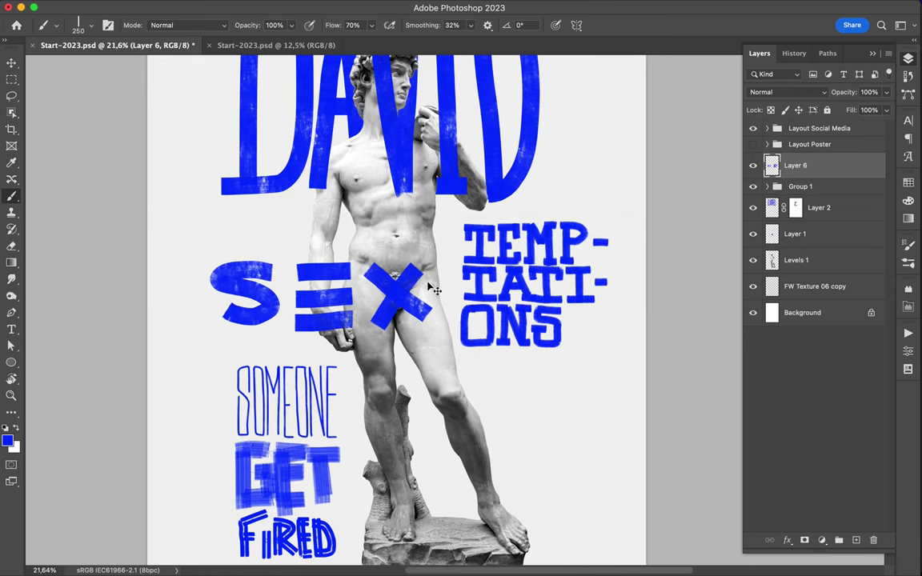
pyautogui.scroll(-1, 450, 281)
pyautogui.press('m')
pyautogui.moveTo(456, 230); pyautogui.dragTo(601, 354)
pyautogui.hotkey('ctrl', 'shift', 'j')
pyautogui.press('v')
pyautogui.moveTo(547, 308); pyautogui.dragTo(528, 308)
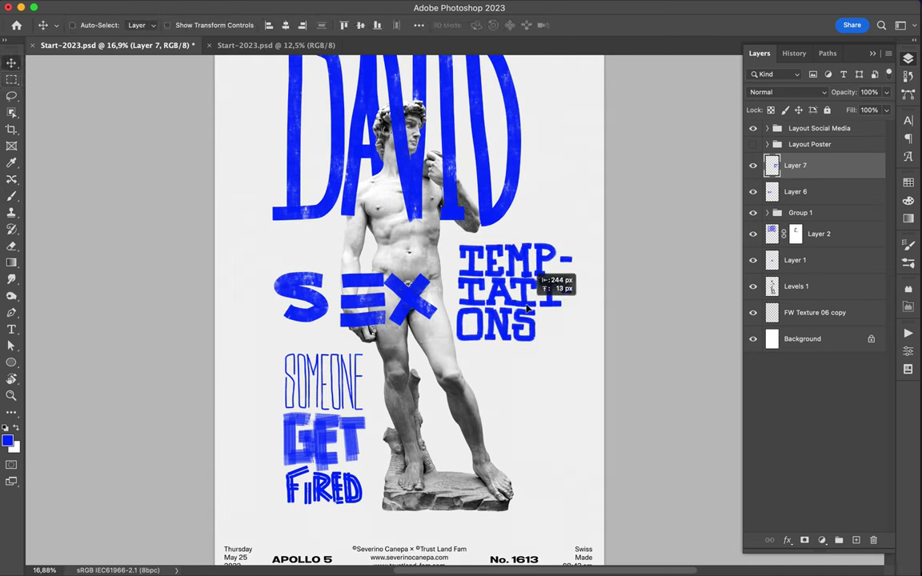
pyautogui.click(795, 191)
# Cut the brushed S onto its own layer and add a new empty layer.
pyautogui.press('m')
pyautogui.moveTo(263, 263); pyautogui.dragTo(336, 329)
pyautogui.hotkey('ctrl', 'shift', 'j')
pyautogui.press('v')
pyautogui.moveTo(442, 405); pyautogui.dragTo(335, 254)
pyautogui.scroll(2, 335, 254)
pyautogui.hotkey('ctrl', 'shift', 'alt', 'n')
# Paint OBSCENE beside the statue's legs with the Sloppy Smudger brush.
pyautogui.press('b')
pyautogui.click(78, 24)
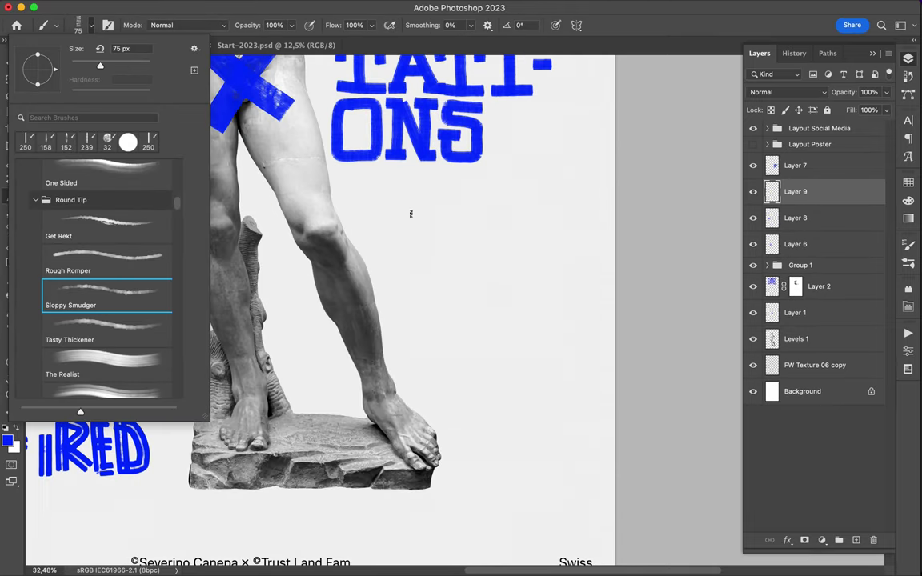
pyautogui.click(389, 240)
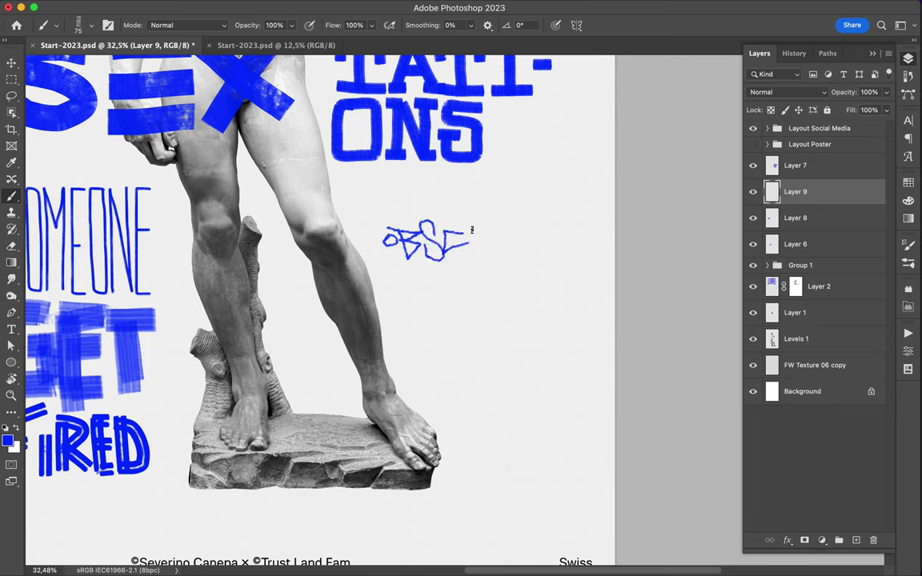
pyautogui.moveTo(497, 226); pyautogui.dragTo(517, 226)
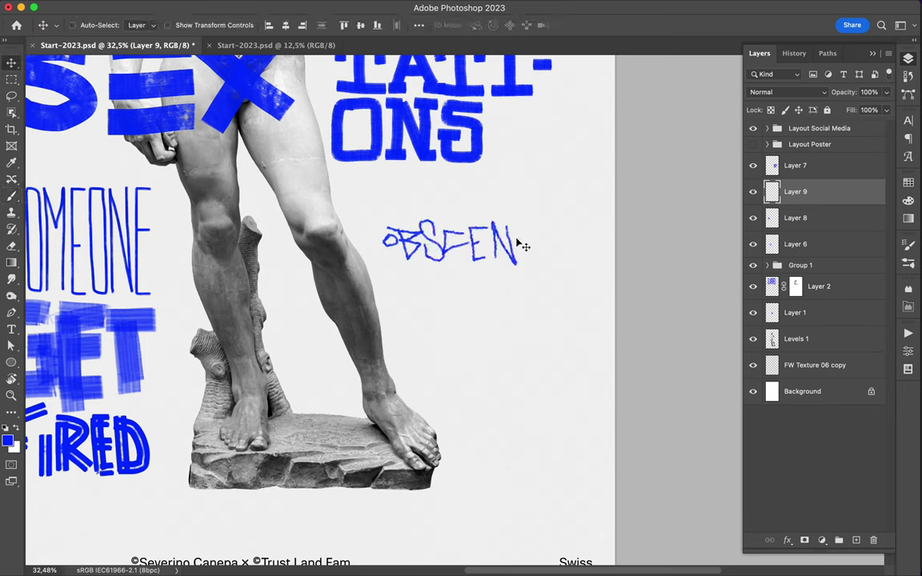
pyautogui.moveTo(523, 262); pyautogui.dragTo(541, 230)
pyautogui.moveTo(524, 245)
pyautogui.mouseDown()
pyautogui.moveTo(540, 242)
pyautogui.moveTo(473, 199)
pyautogui.mouseUp()
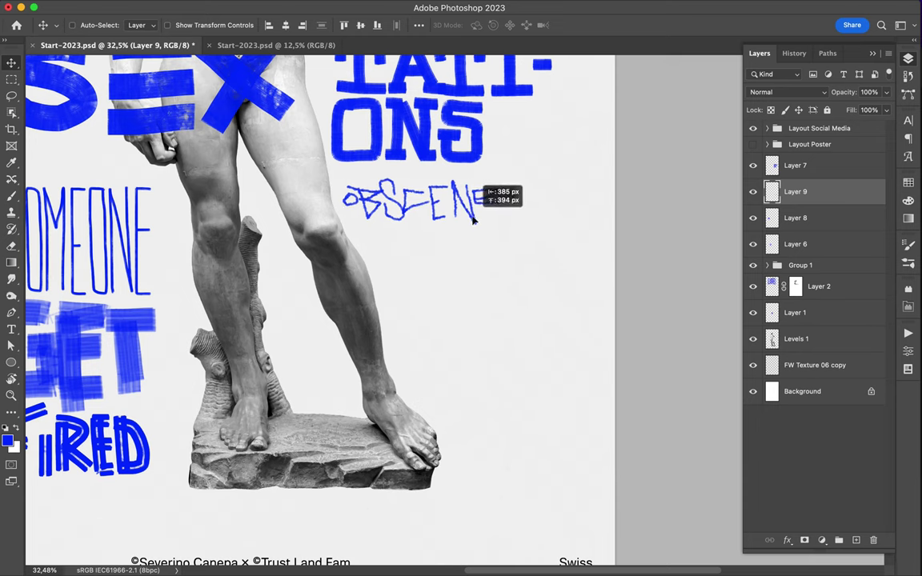
# Add a new layer and apply the Getting Messy brush preset.
pyautogui.hotkey('ctrl', 'shift', 'alt', 'n')
pyautogui.click(78, 25)
pyautogui.scroll(-5, 102, 320)
pyautogui.doubleClick(103, 371)
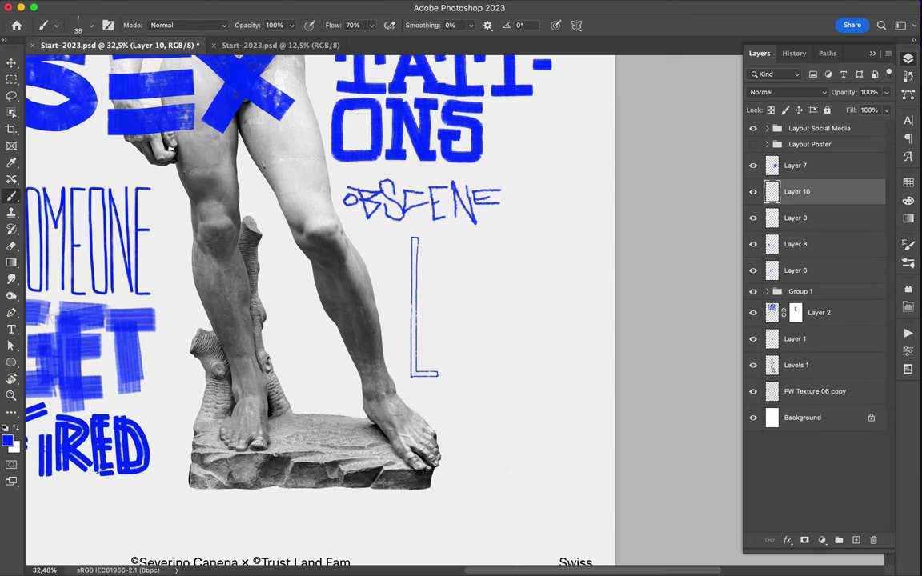
# Draw tall outlined L, E, W and D under OBSCENE, redrawing the D's closing edge.
pyautogui.scroll(3, 457, 310)
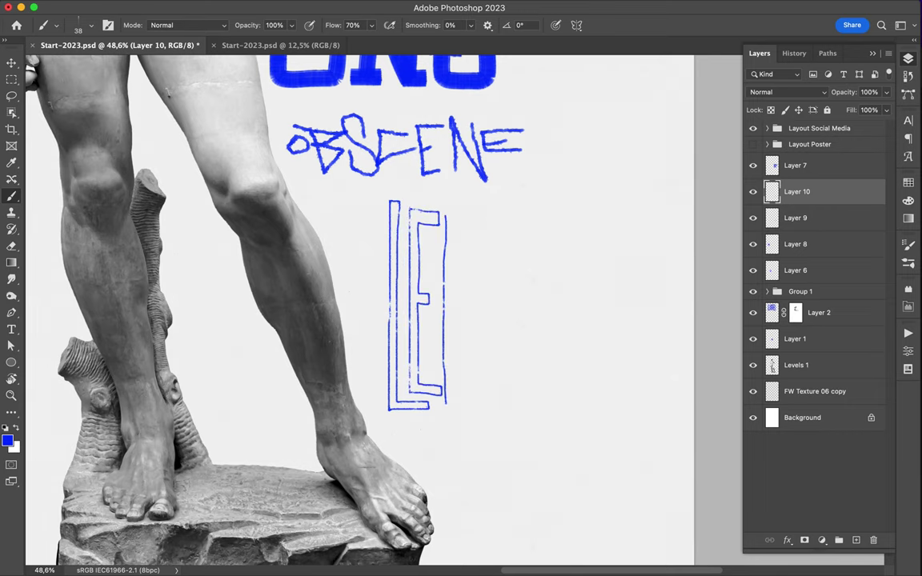
pyautogui.scroll(3, 454, 310)
pyautogui.moveTo(453, 192)
pyautogui.mouseDown()
pyautogui.moveTo(453, 456)
pyautogui.moveTo(488, 149)
pyautogui.mouseUp()
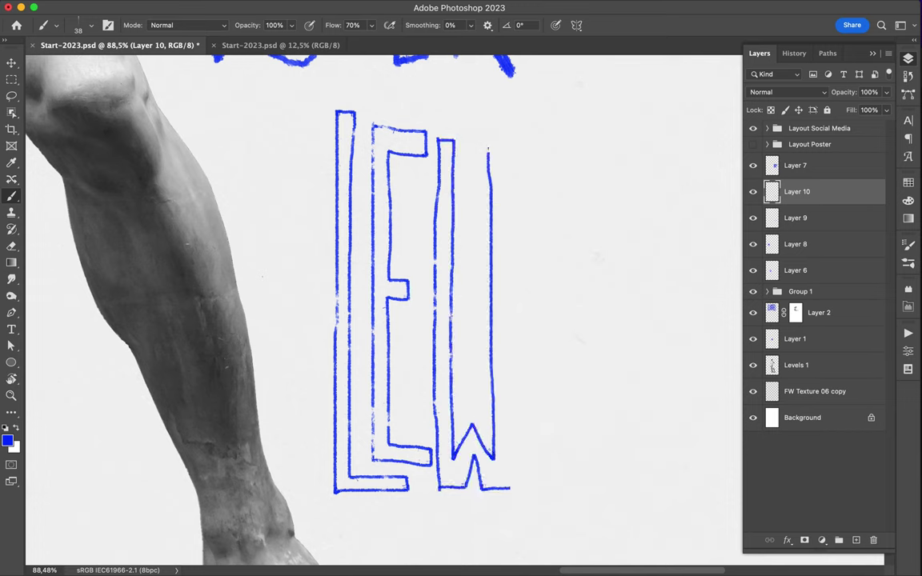
pyautogui.moveTo(505, 199); pyautogui.dragTo(512, 486)
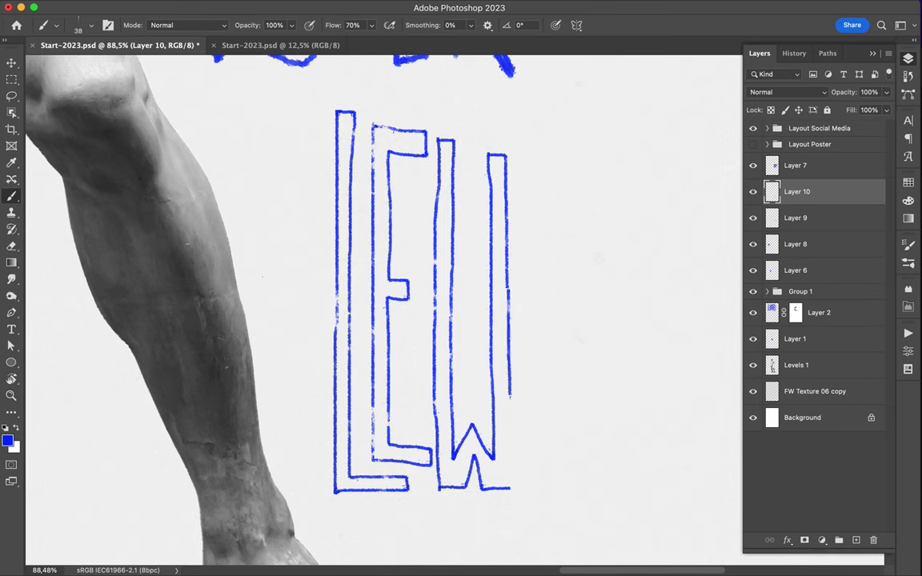
pyautogui.moveTo(506, 144)
pyautogui.mouseDown()
pyautogui.moveTo(566, 288)
pyautogui.moveTo(566, 468)
pyautogui.moveTo(531, 193)
pyautogui.mouseUp()
pyautogui.moveTo(517, 256); pyautogui.dragTo(521, 458)
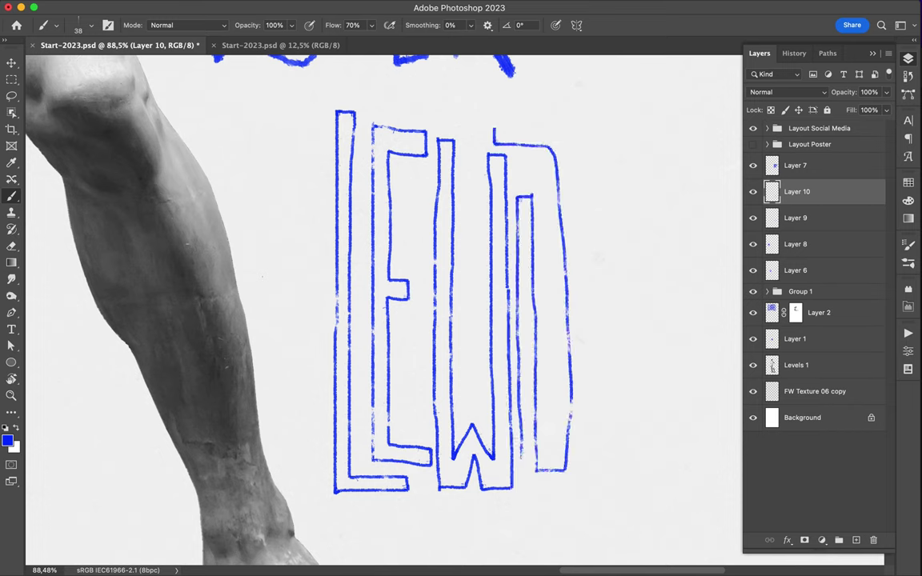
pyautogui.hotkey('ctrl', 'z')
pyautogui.moveTo(580, 488); pyautogui.dragTo(581, 268)
pyautogui.hotkey('ctrl', 'z')
pyautogui.moveTo(580, 487); pyautogui.dragTo(581, 264)
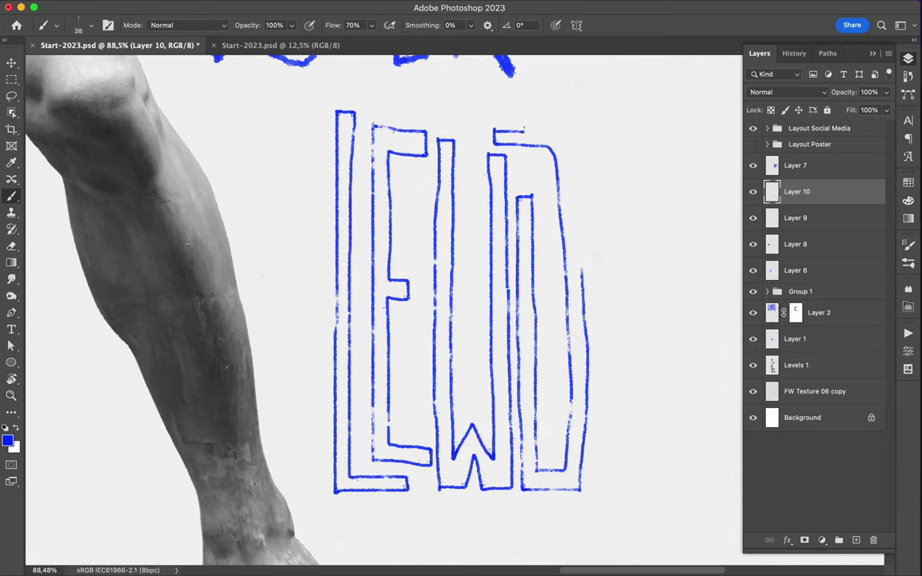
pyautogui.scroll(-5, 450, 313)
pyautogui.scroll(-5, 450, 314)
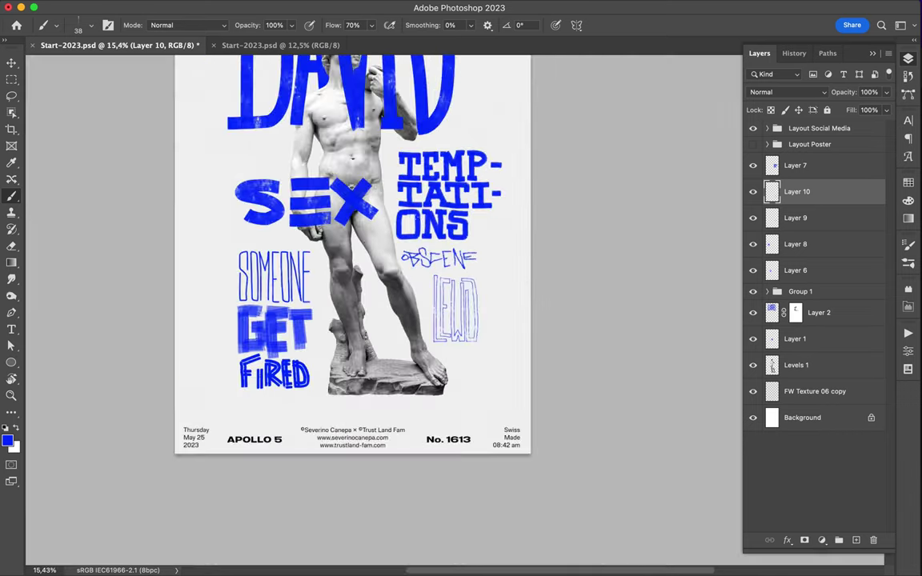
# Outline T-E-A-C-H above the brushed S, undoing and redrawing stray T and A strokes.
pyautogui.press('v')
pyautogui.scroll(6, 311, 195)
pyautogui.scroll(3, 299, 185)
pyautogui.press('b')
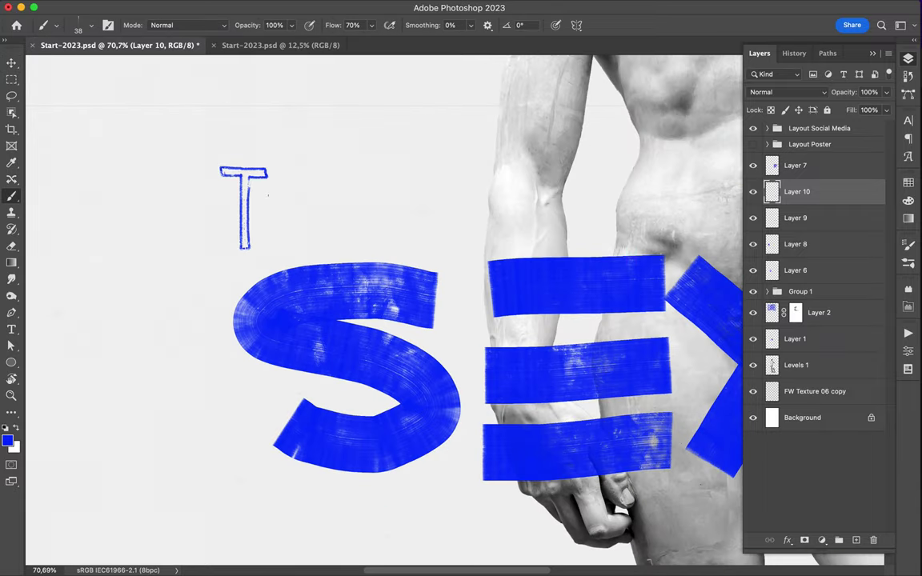
pyautogui.hotkey('ctrl', 'z')
pyautogui.hotkey('ctrl', 'z')
pyautogui.scroll(1, 235, 222)
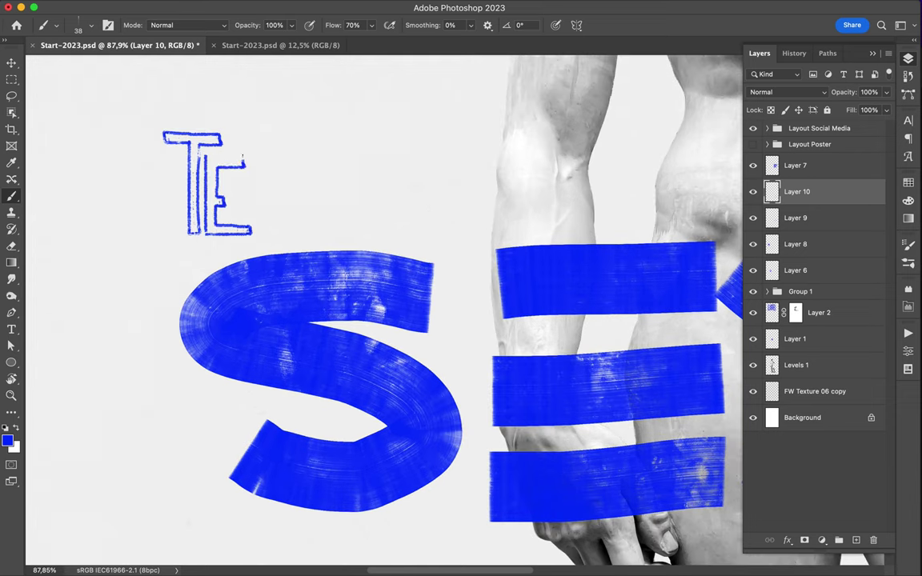
pyautogui.moveTo(253, 232); pyautogui.dragTo(263, 139)
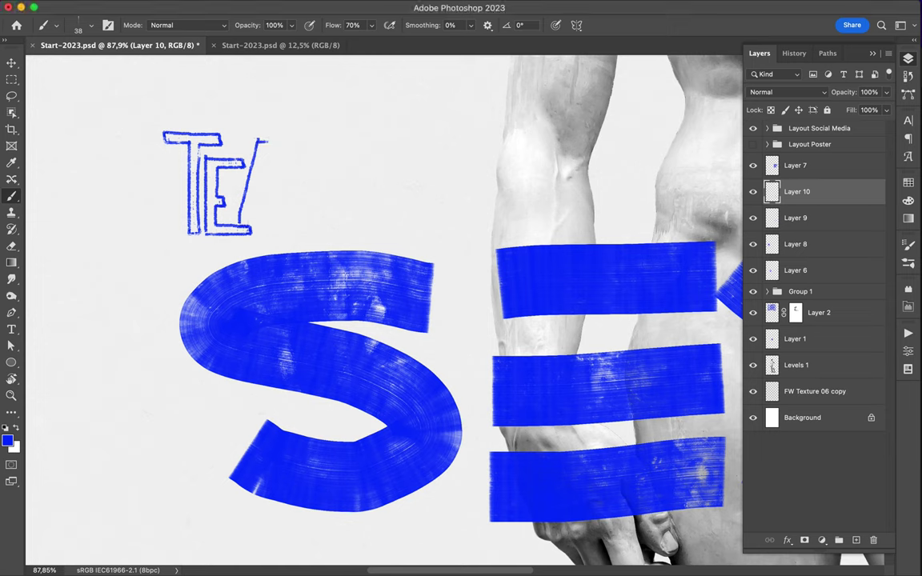
pyautogui.hotkey('ctrl', 'z')
pyautogui.moveTo(250, 207); pyautogui.dragTo(268, 156)
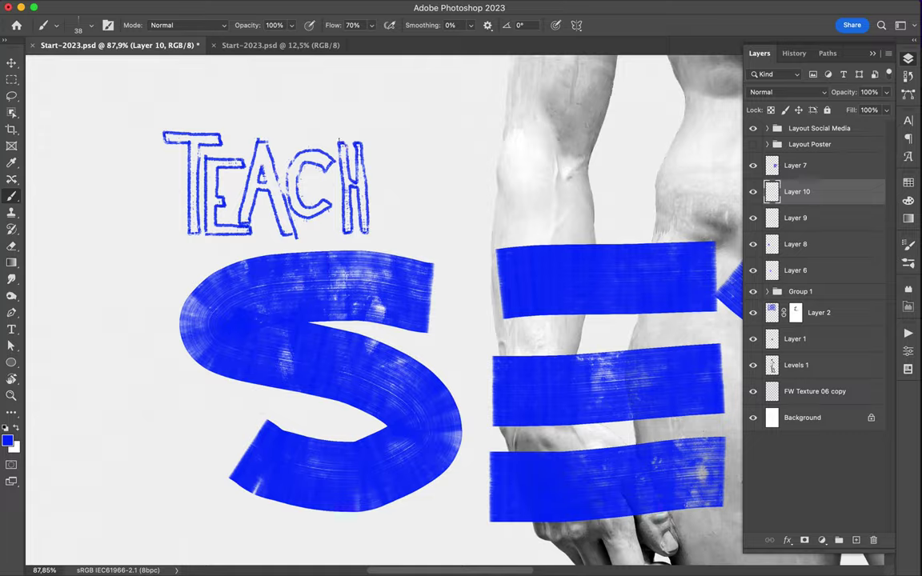
pyautogui.hotkey('ctrl', '0')
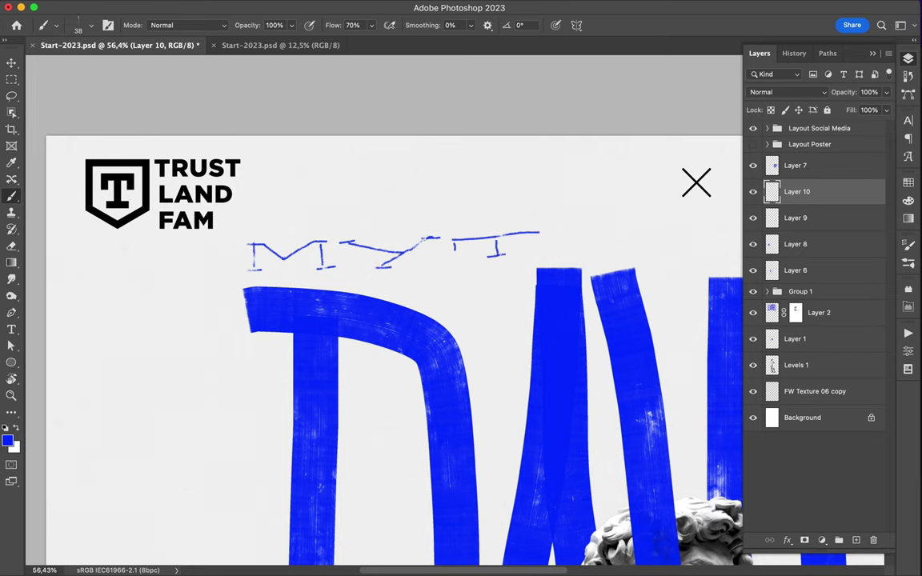
# Brush the opening MYTH letters above DAVID, undoing one stray stroke.
pyautogui.hscroll(5, 384, 320)
pyautogui.moveTo(341, 245)
pyautogui.mouseDown()
pyautogui.moveTo(374, 244)
pyautogui.moveTo(357, 260)
pyautogui.mouseUp()
pyautogui.moveTo(340, 261)
pyautogui.mouseDown()
pyautogui.moveTo(439, 251)
pyautogui.moveTo(462, 261)
pyautogui.mouseUp()
pyautogui.scroll(-3, 384, 320)
pyautogui.scroll(4, 384, 320)
pyautogui.moveTo(144, 276); pyautogui.dragTo(164, 312)
pyautogui.hotkey('ctrl', 'z')
# Finish MYTHOLOGY with the O, G and Y strokes across the poster top.
pyautogui.moveTo(351, 270); pyautogui.dragTo(352, 277)
pyautogui.moveTo(446, 274); pyautogui.dragTo(541, 286)
pyautogui.hscroll(4, 384, 360)
pyautogui.moveTo(376, 266); pyautogui.dragTo(376, 276)
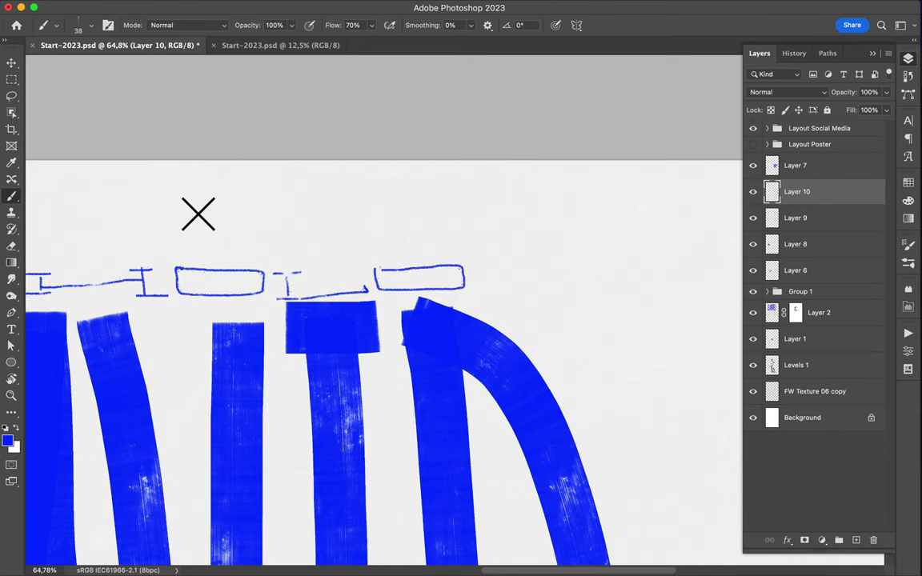
pyautogui.moveTo(545, 265)
pyautogui.mouseDown()
pyautogui.moveTo(549, 286)
pyautogui.moveTo(501, 282)
pyautogui.mouseUp()
pyautogui.hscroll(3, 384, 360)
pyautogui.moveTo(436, 262); pyautogui.dragTo(525, 263)
pyautogui.scroll(-5, 454, 311)
pyautogui.scroll(-4, 454, 311)
# Marquee the MYTHOLOGY lettering and move it onto its own new layer.
pyautogui.press('m')
pyautogui.moveTo(203, 276); pyautogui.dragTo(510, 366)
pyautogui.hotkey('ctrl', 'j')
pyautogui.press('v')
pyautogui.scroll(-1, 439, 304)
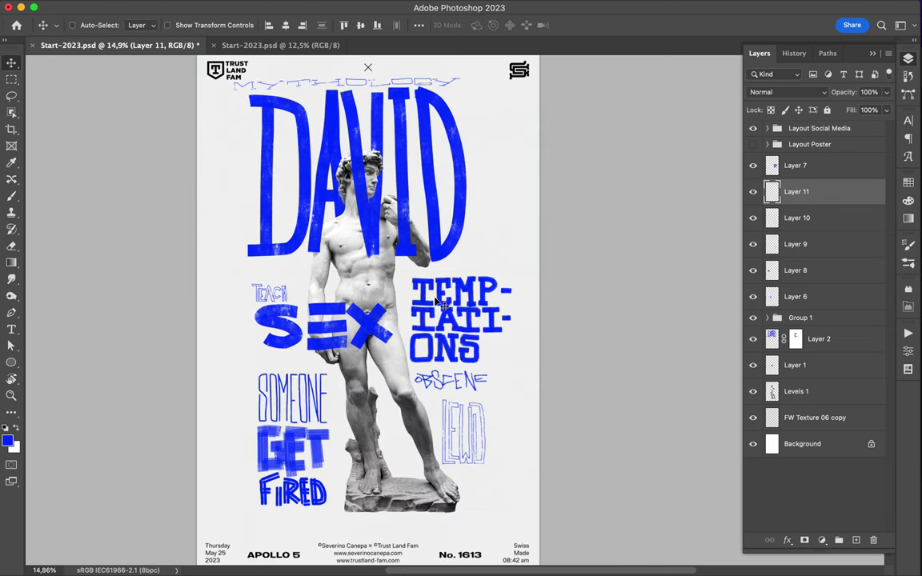
# Draw a white rectangle behind DAVID and move it beneath the artwork layers.
pyautogui.press('m')
pyautogui.press('u')
pyautogui.click(140, 25)
pyautogui.moveTo(250, 139); pyautogui.dragTo(457, 203)
pyautogui.moveTo(801, 191); pyautogui.dragTo(800, 432)
# On a new layer, paint a rough white Marky Mark band behind DAVID.
pyautogui.click(855, 540)
pyautogui.press('b')
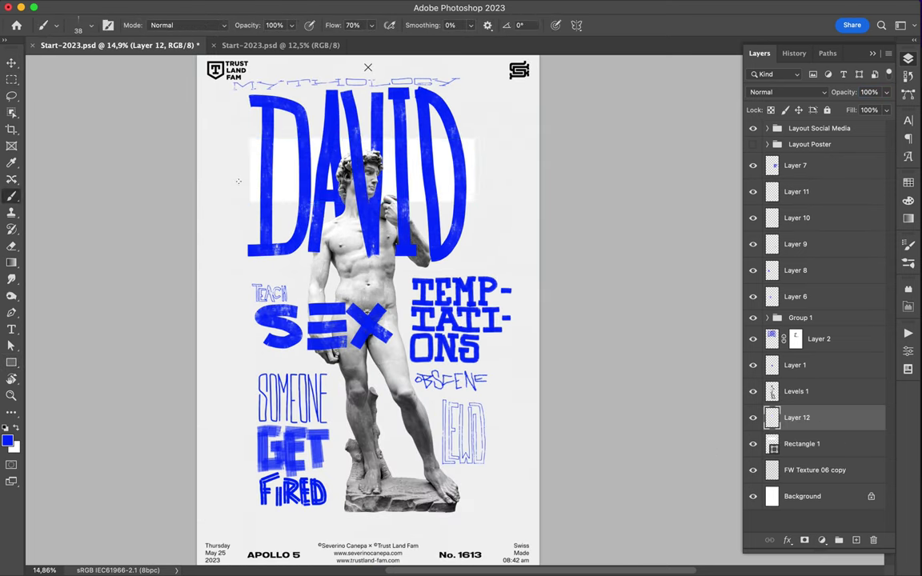
pyautogui.scroll(2, 360, 240)
pyautogui.click(58, 25)
pyautogui.scroll(-10, 100, 288)
pyautogui.click(118, 301)
pyautogui.press('Return')
pyautogui.moveTo(225, 165); pyautogui.dragTo(575, 230)
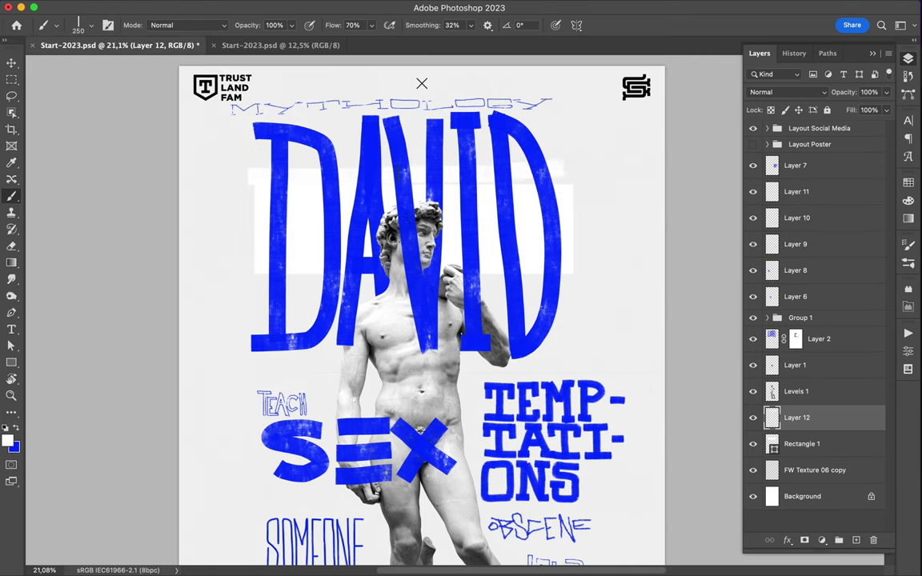
# Paint rough white strokes behind SOMEONE GET FIRED, TEACH SEX and LEWD.
pyautogui.scroll(-3, 461, 240)
pyautogui.scroll(-3, 461, 288)
pyautogui.moveTo(525, 336); pyautogui.dragTo(525, 432)
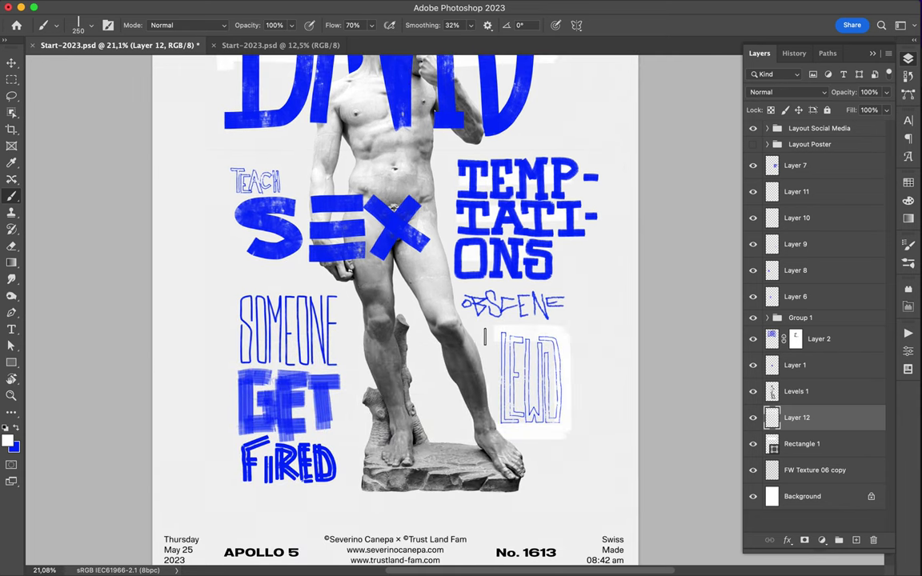
pyautogui.moveTo(224, 300); pyautogui.dragTo(345, 480)
pyautogui.moveTo(344, 300); pyautogui.dragTo(224, 481)
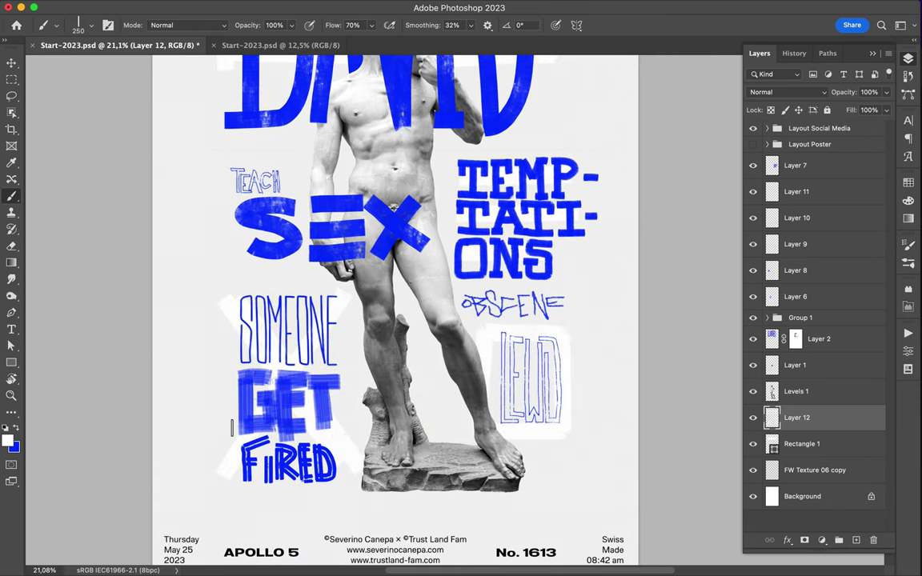
pyautogui.moveTo(204, 228); pyautogui.dragTo(276, 180)
pyautogui.scroll(-3, 276, 200)
pyautogui.moveTo(204, 288); pyautogui.dragTo(268, 288)
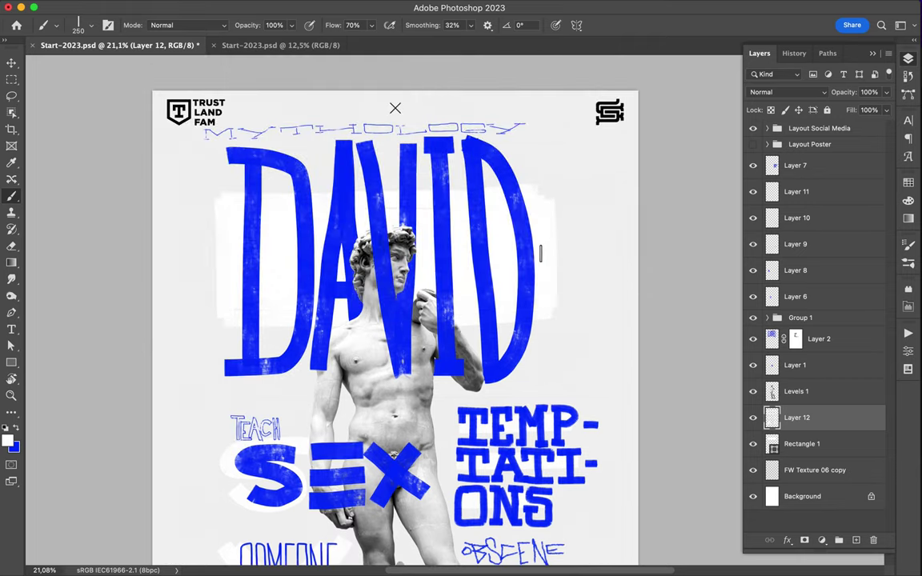
pyautogui.scroll(-3, 480, 264)
# Hide the Layout Social Media group and nudge the new artwork layers right and down.
pyautogui.press('v')
pyautogui.click(753, 128)
pyautogui.click(794, 165)
pyautogui.keyDown('shift'); pyautogui.click(801, 443); pyautogui.keyUp('shift')
pyautogui.moveTo(530, 220); pyautogui.dragTo(543, 241)
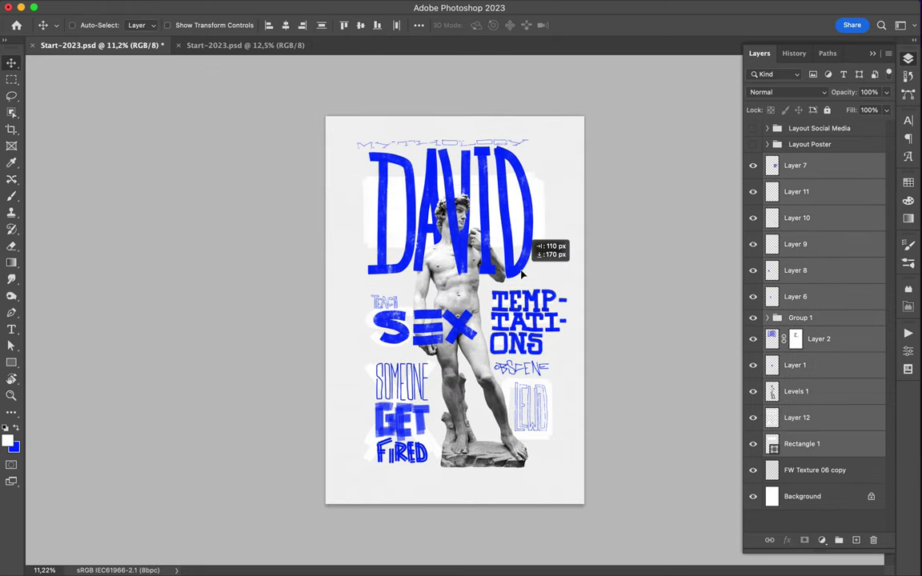
# Turn the Layout Social Media group back on to show the logos and footer.
pyautogui.click(752, 128)
pyautogui.click(619, 6)
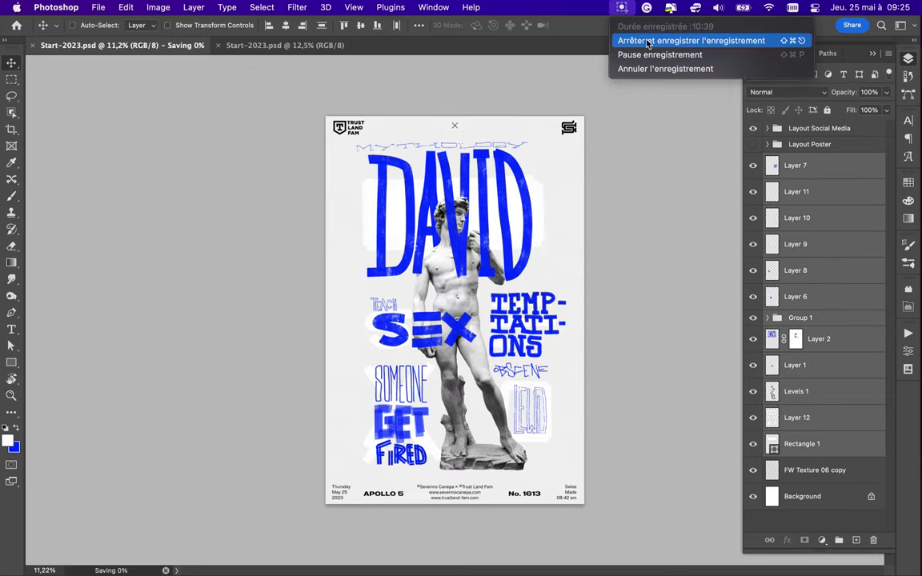